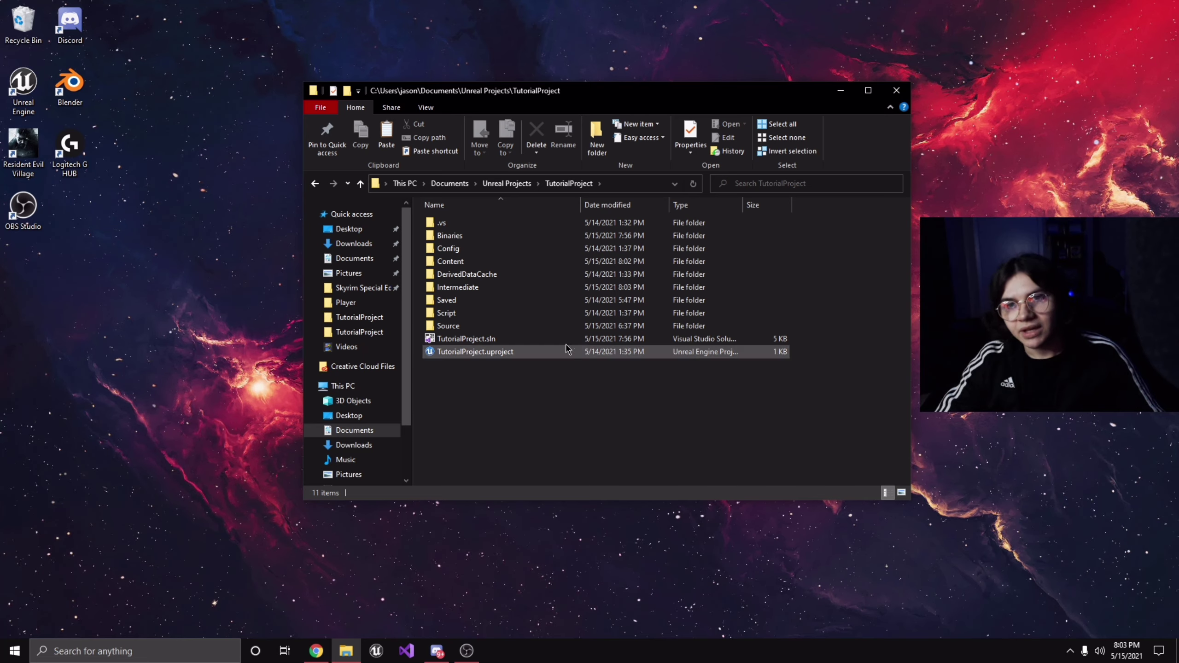
Create two new folders inside the Source\TutorialProject directory.
{"action": "double_click", "coordinate": [484, 326]}
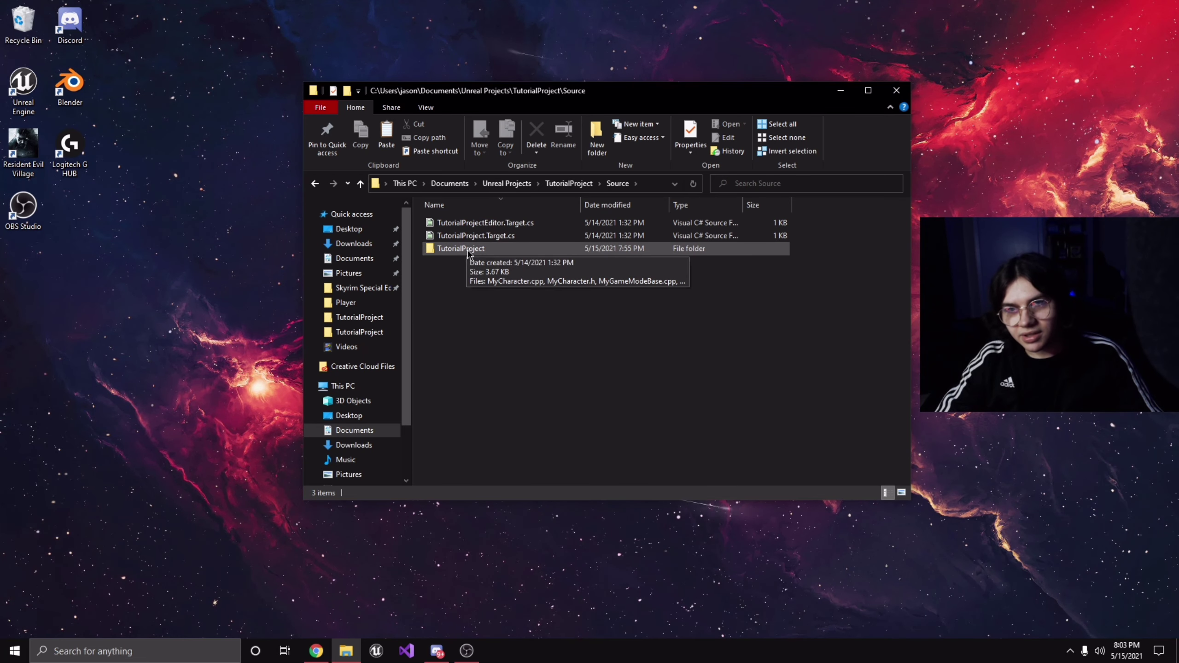
{"action": "double_click", "coordinate": [462, 250]}
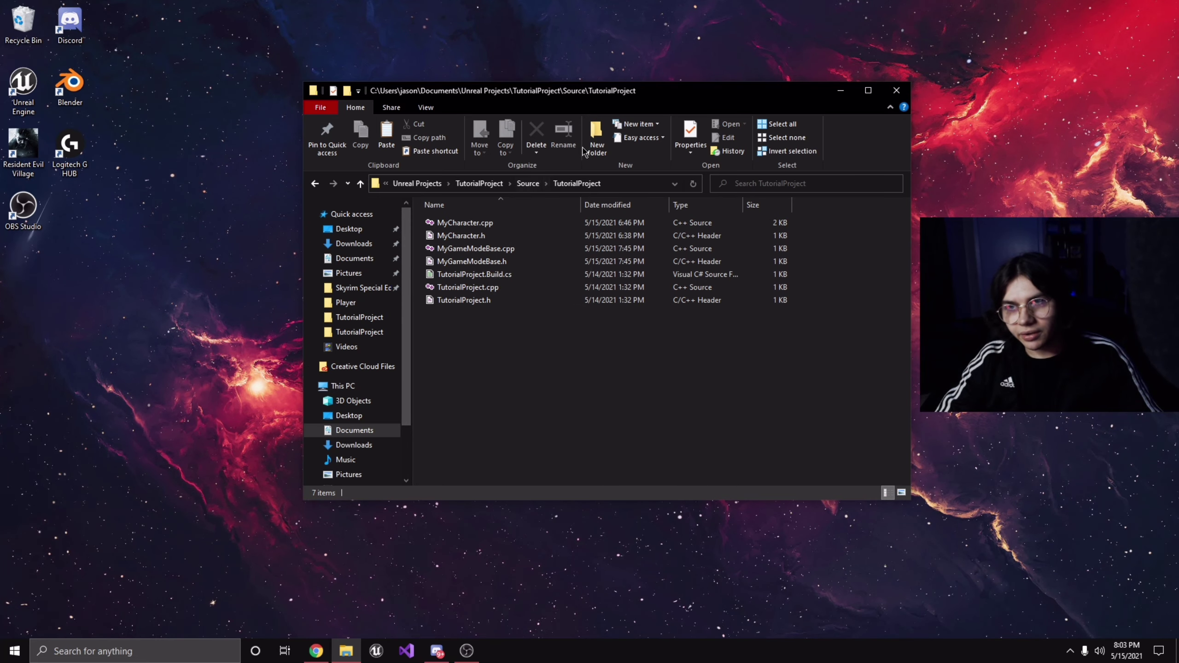
{"action": "left_click", "coordinate": [596, 151]}
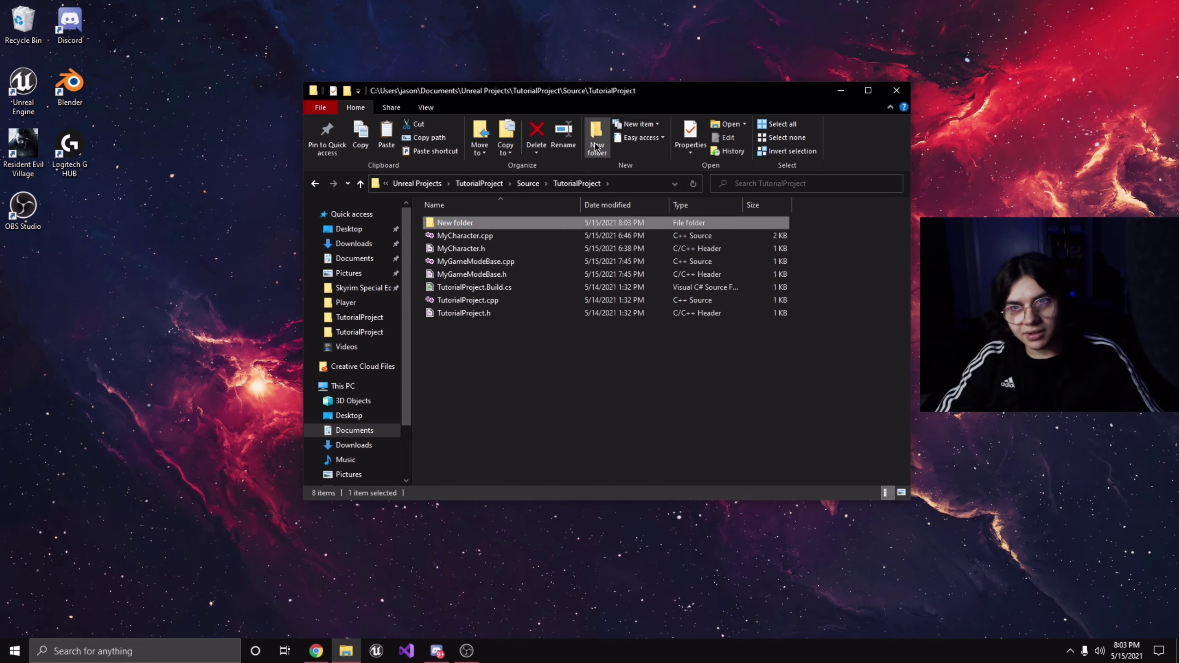
{"action": "left_click", "coordinate": [596, 151]}
{"action": "left_click", "coordinate": [501, 372]}
{"action": "right_click", "coordinate": [500, 375]}
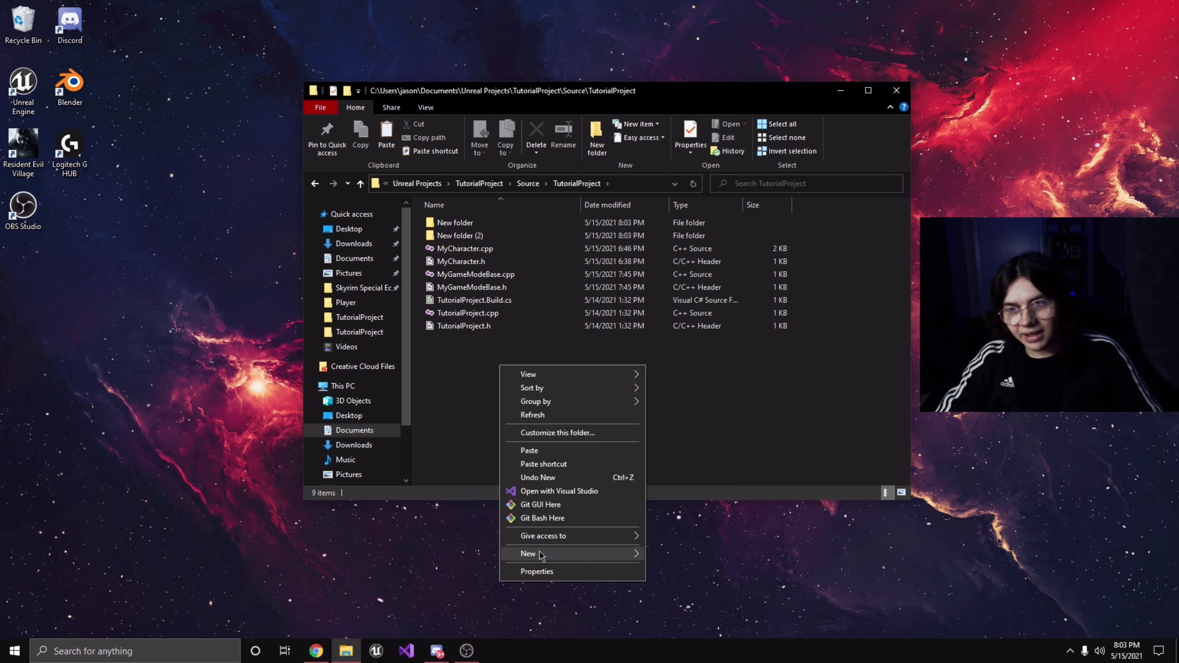
{"action": "mouse_move", "coordinate": [543, 554]}
{"action": "left_click", "coordinate": [691, 463]}
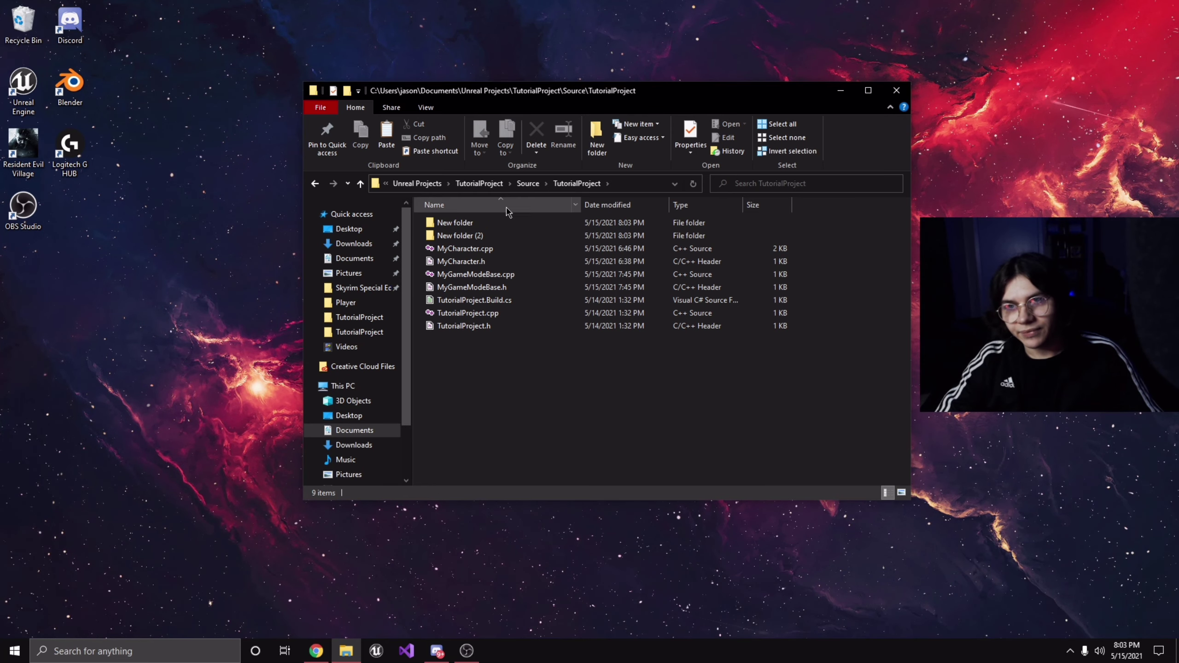
Rename the two new folders as Framework and Players.
{"action": "left_click", "coordinate": [464, 236]}
{"action": "left_click", "coordinate": [487, 236]}
{"action": "type", "text": "Framework"}
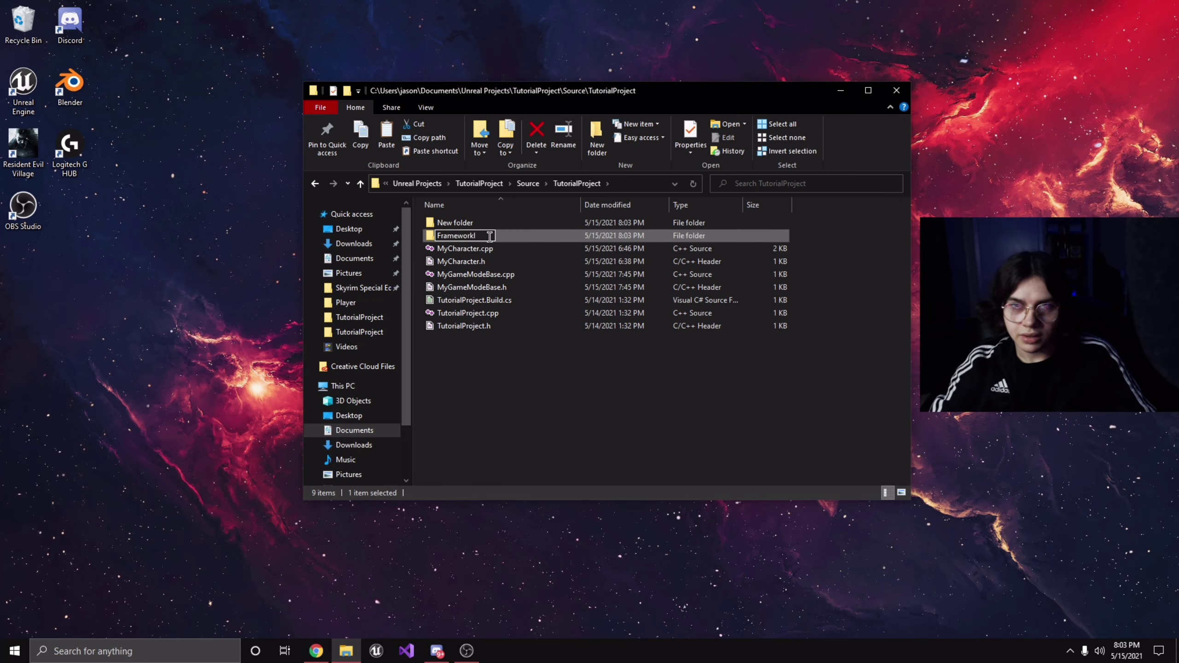
{"action": "key", "text": "Return"}
{"action": "left_click", "coordinate": [471, 237]}
{"action": "left_click", "coordinate": [470, 237]}
{"action": "type", "text": "Players"}
{"action": "key", "text": "Return"}
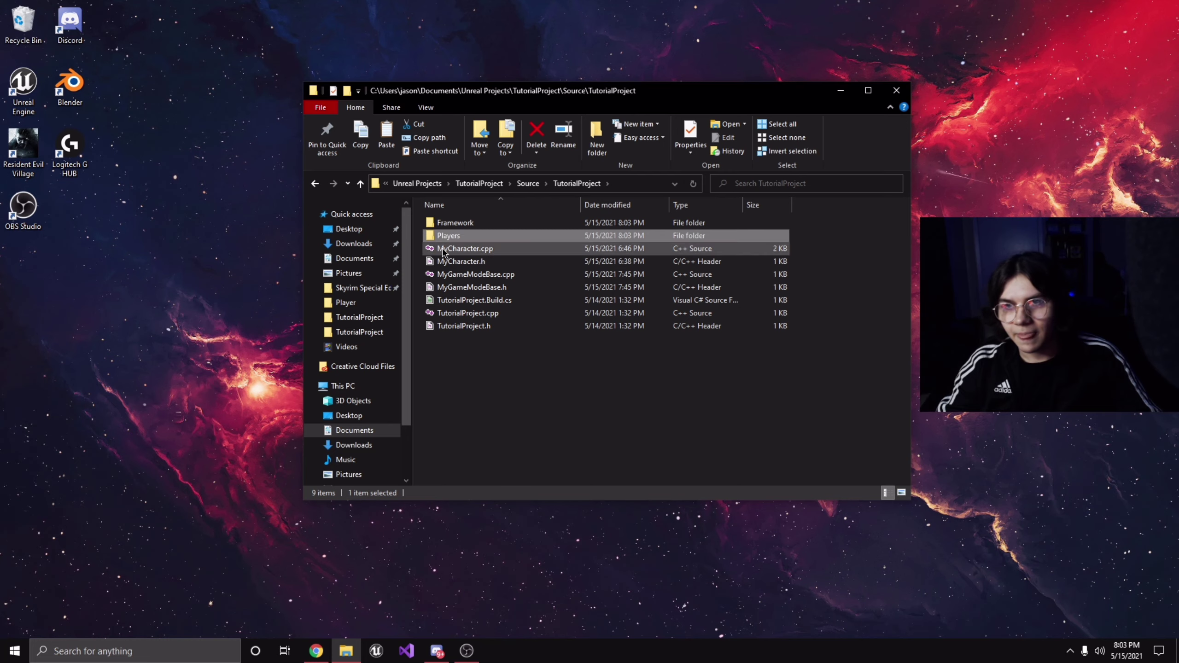
Move MyCharacter.cpp and MyCharacter.h into Players, and MyGameModeBase.cpp and MyGameModeBase.h into Framework.
{"action": "left_click", "coordinate": [443, 249]}
{"action": "left_click", "coordinate": [471, 262], "text": "ctrl"}
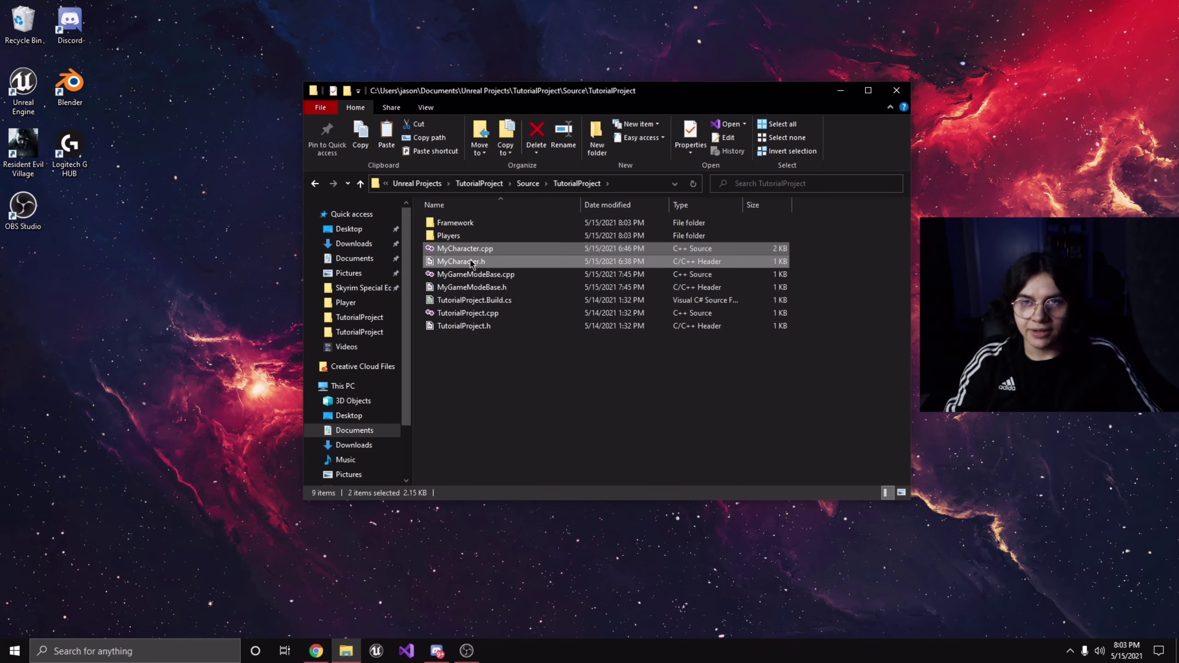
{"action": "left_click_drag", "start_coordinate": [481, 263], "coordinate": [483, 225]}
{"action": "left_click", "coordinate": [471, 249]}
{"action": "left_click", "coordinate": [474, 262], "text": "ctrl"}
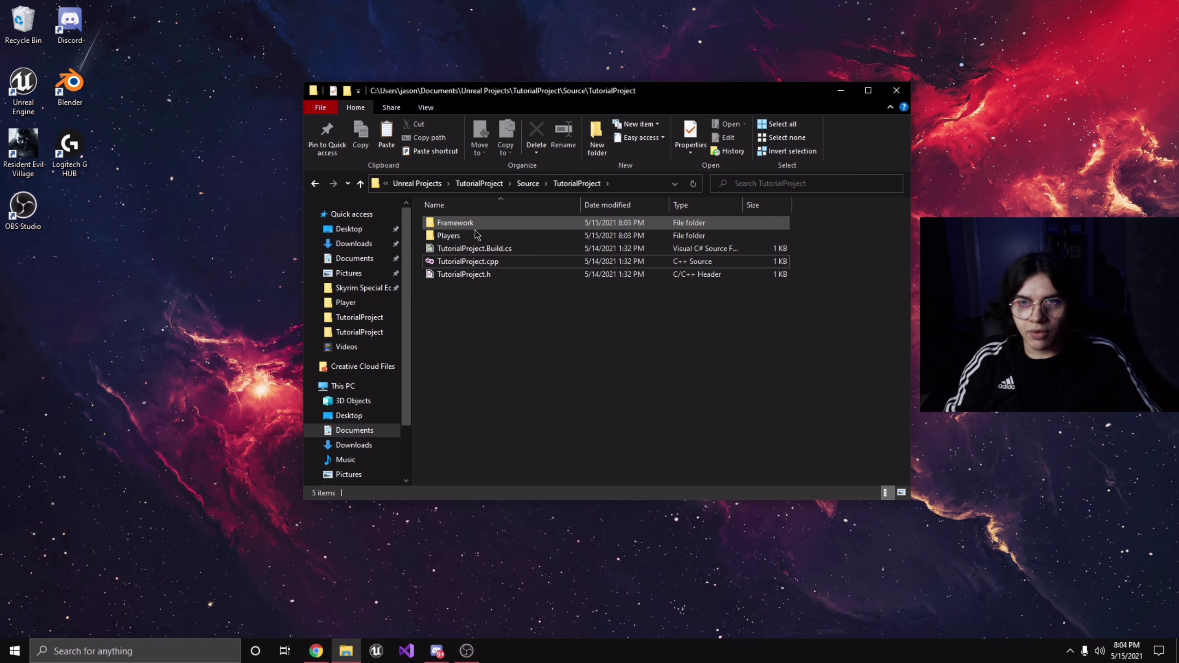
Delete TutorialProject.sln and the Intermediate and Binaries folders from the project's root directory.
{"action": "left_click", "coordinate": [315, 184]}
{"action": "left_click", "coordinate": [316, 185]}
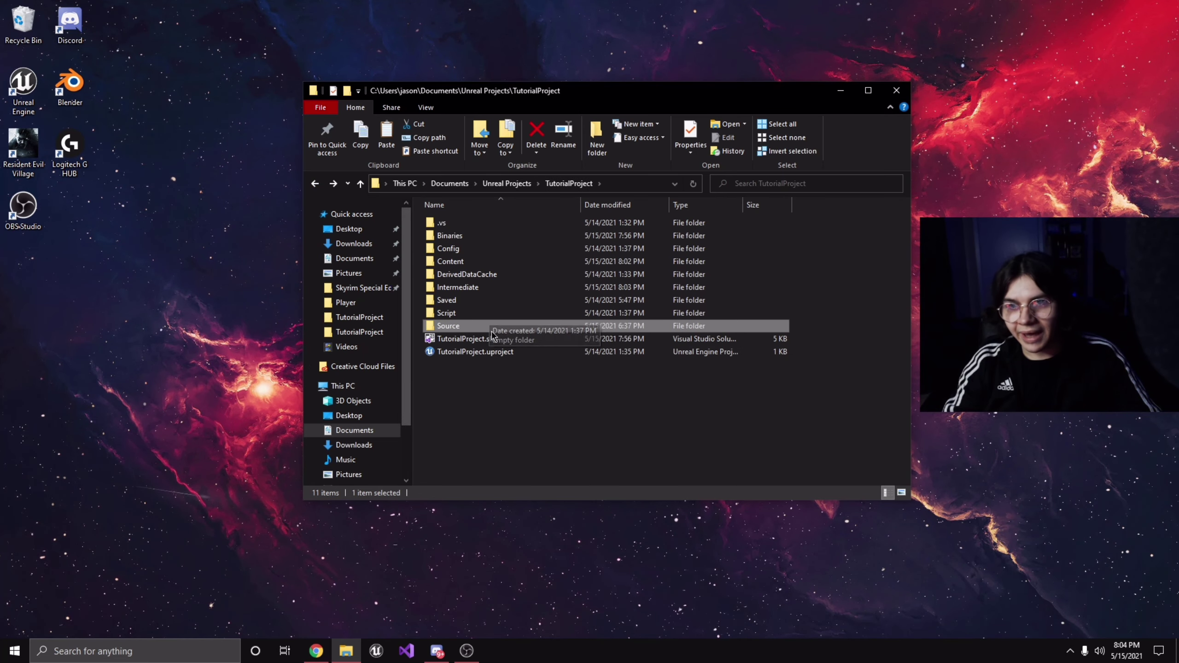
{"action": "left_click", "coordinate": [482, 339]}
{"action": "key", "text": "Delete"}
{"action": "left_click", "coordinate": [461, 288]}
{"action": "key", "text": "Delete"}
{"action": "left_click", "coordinate": [448, 236]}
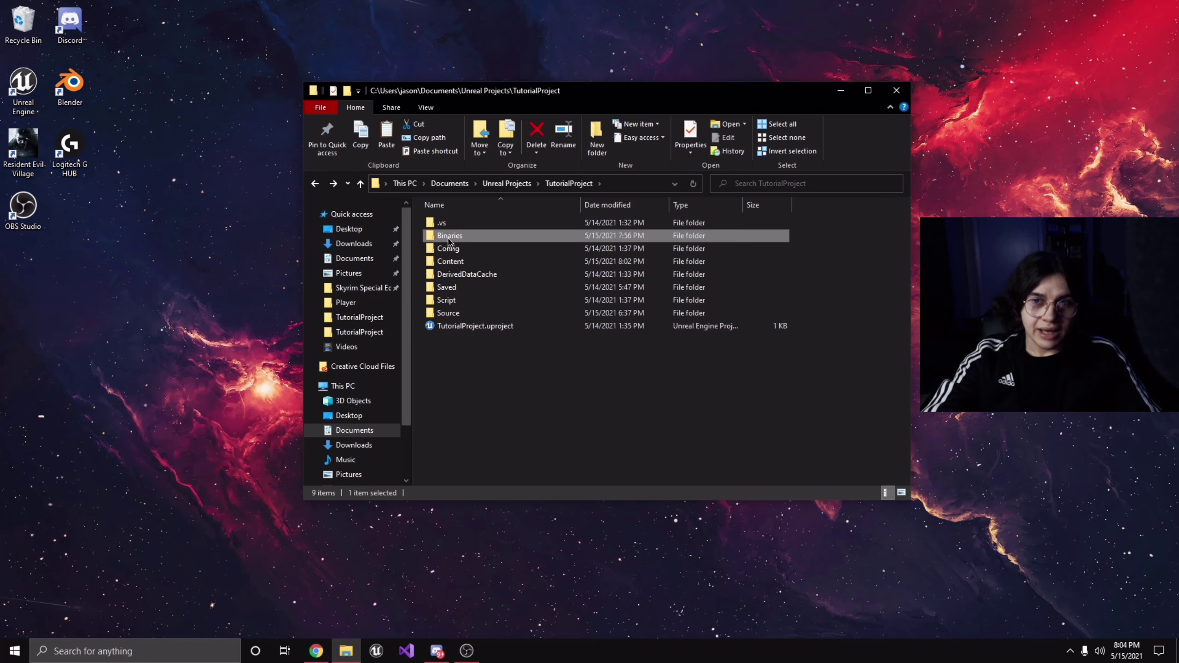
{"action": "key", "text": "Delete"}
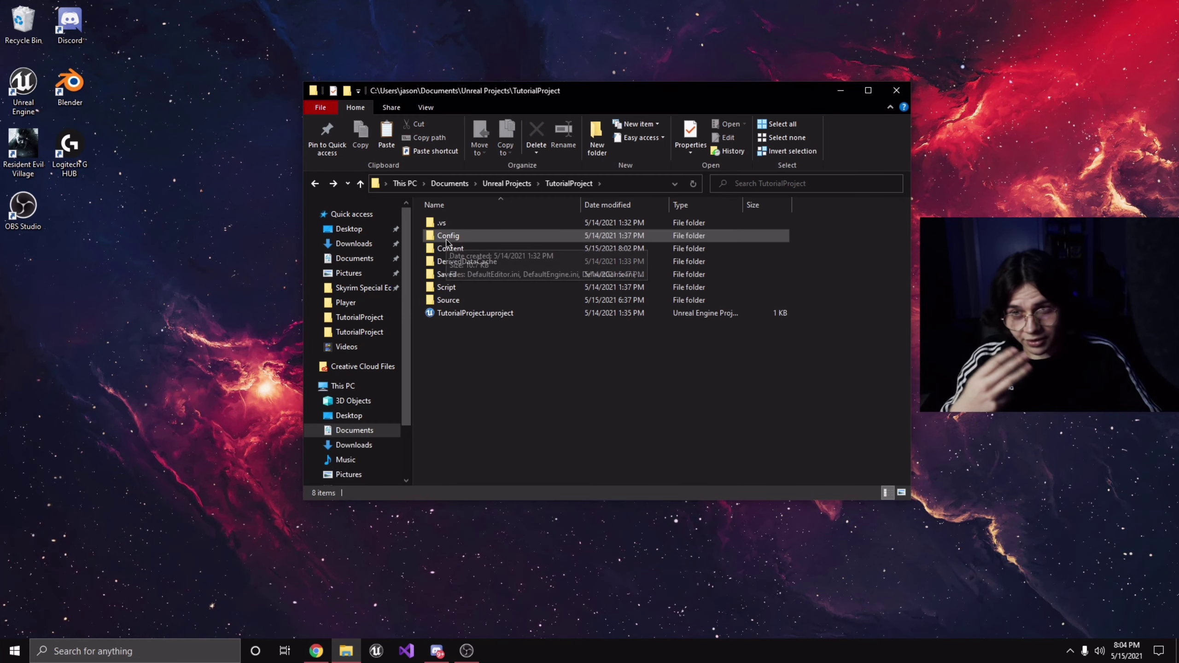
Generate the Visual Studio project files from TutorialProject.uproject.
{"action": "right_click", "coordinate": [455, 317]}
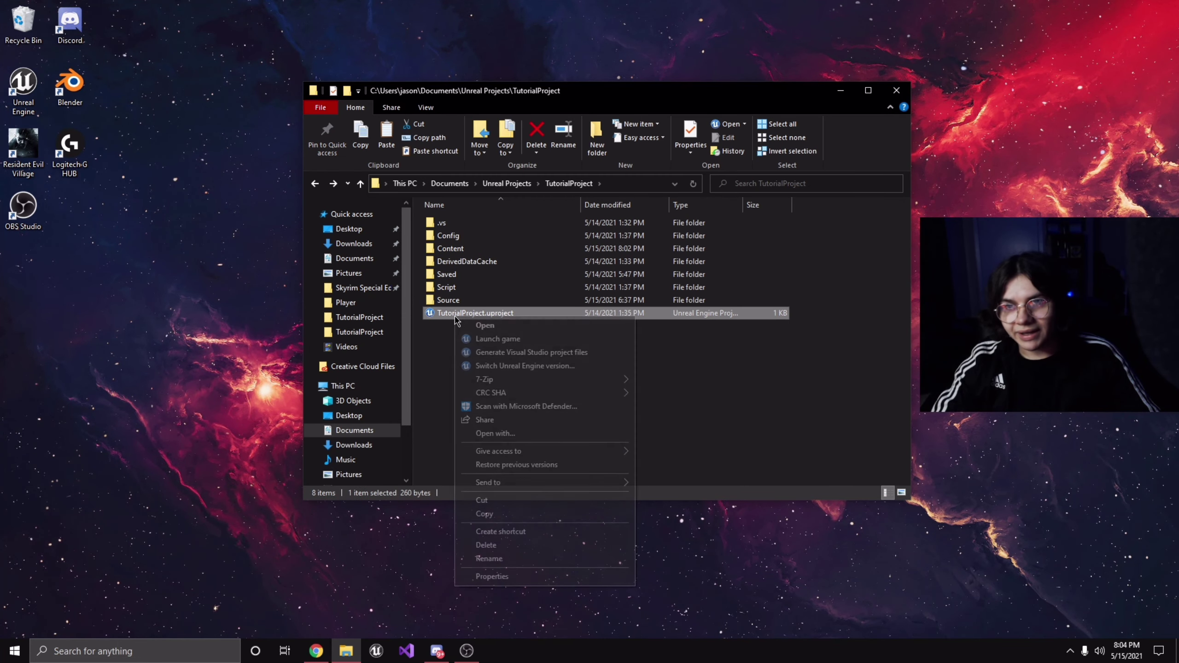
{"action": "left_click", "coordinate": [483, 353]}
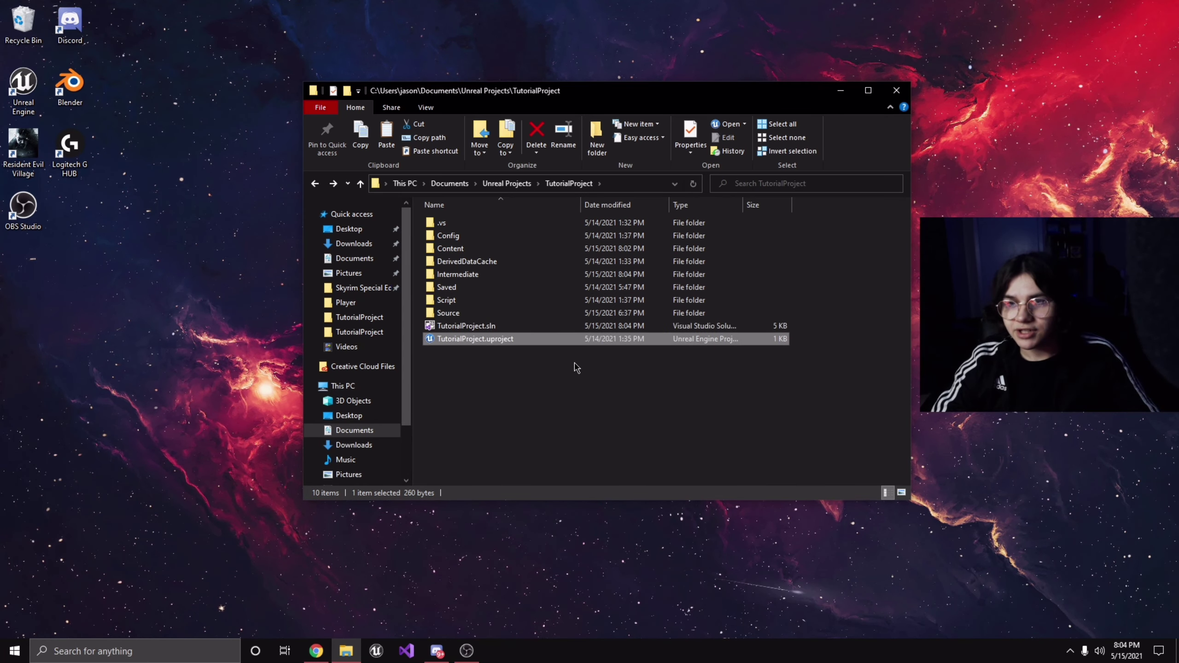
{"action": "left_click", "coordinate": [514, 355]}
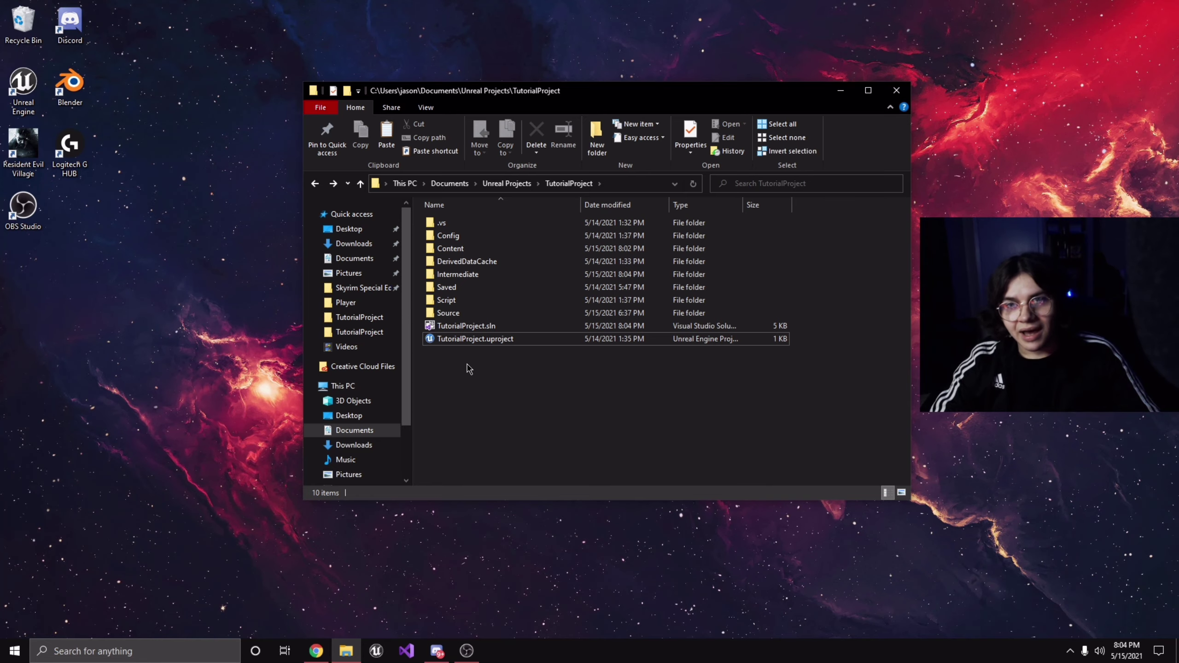
Open TutorialProject.sln in Visual Studio, build the solution and close Visual Studio.
{"action": "double_click", "coordinate": [466, 326]}
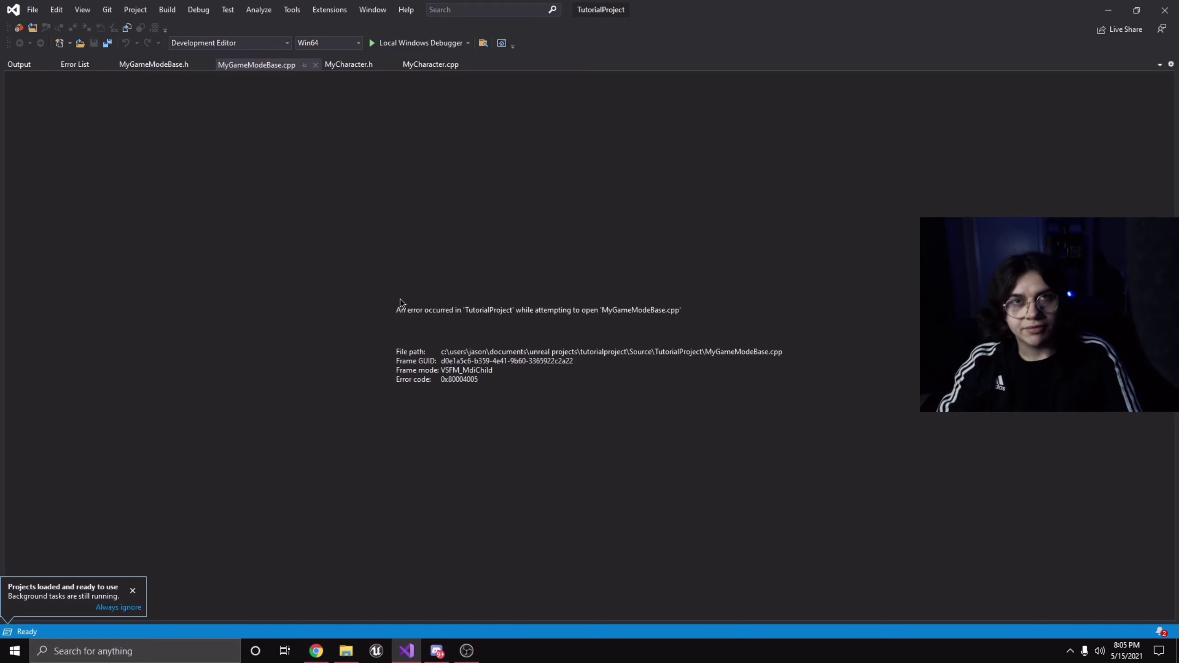
{"action": "key", "text": "ctrl+shift+b"}
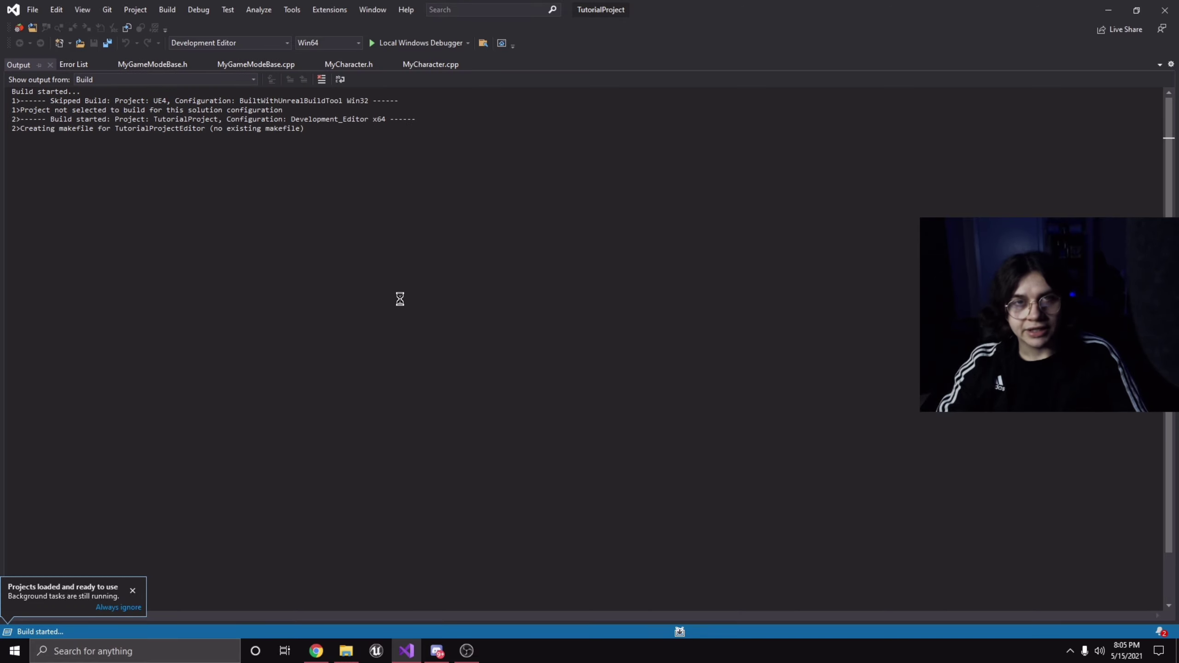
{"action": "left_click", "coordinate": [168, 11]}
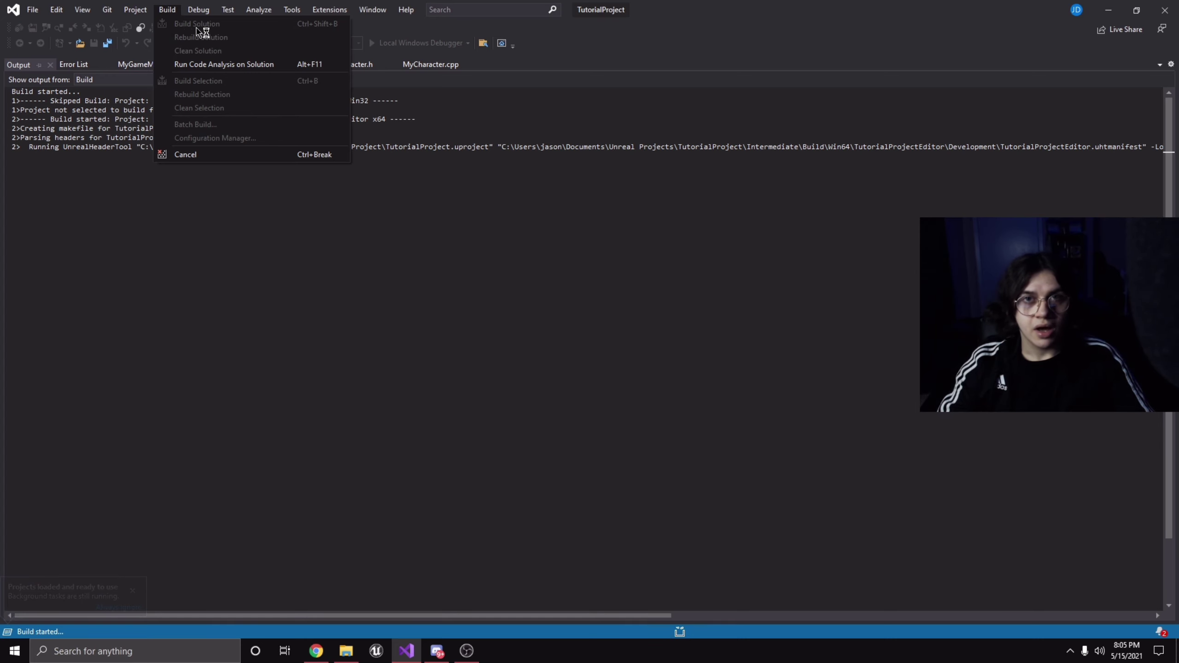
{"action": "left_click", "coordinate": [169, 10]}
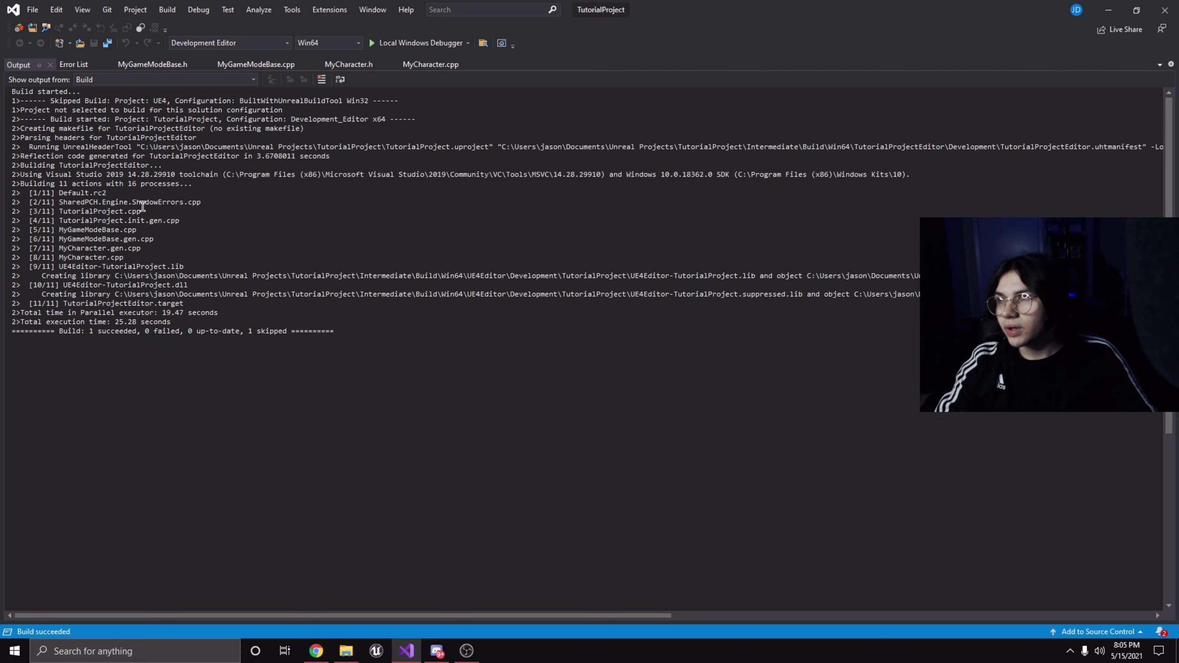
{"action": "left_click", "coordinate": [1177, 13]}
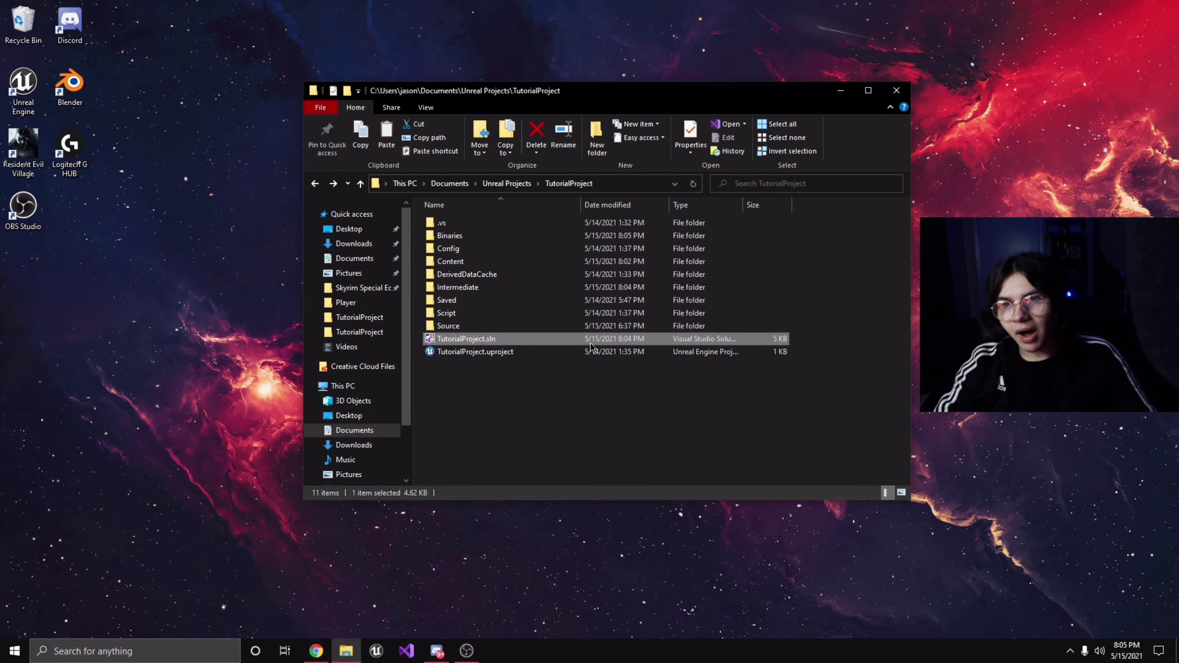
{"action": "left_click", "coordinate": [565, 375]}
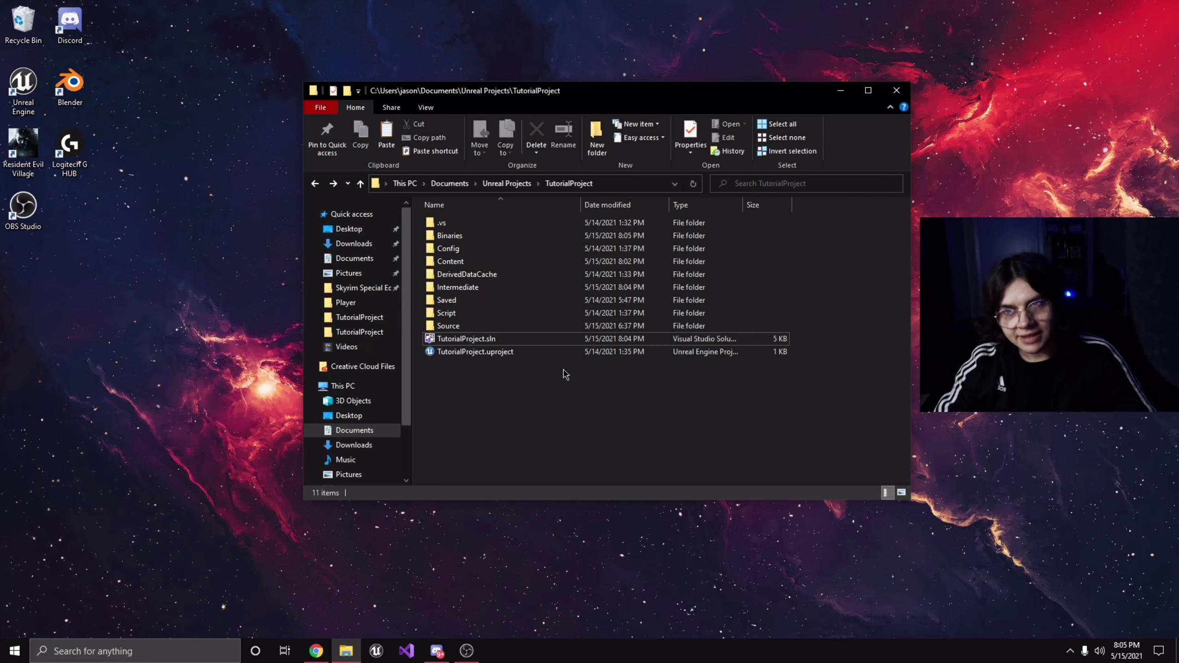
Open TutorialProject.uproject in Unreal Editor and check the contents of the Players and Framework C++ class folders.
{"action": "left_click", "coordinate": [493, 356]}
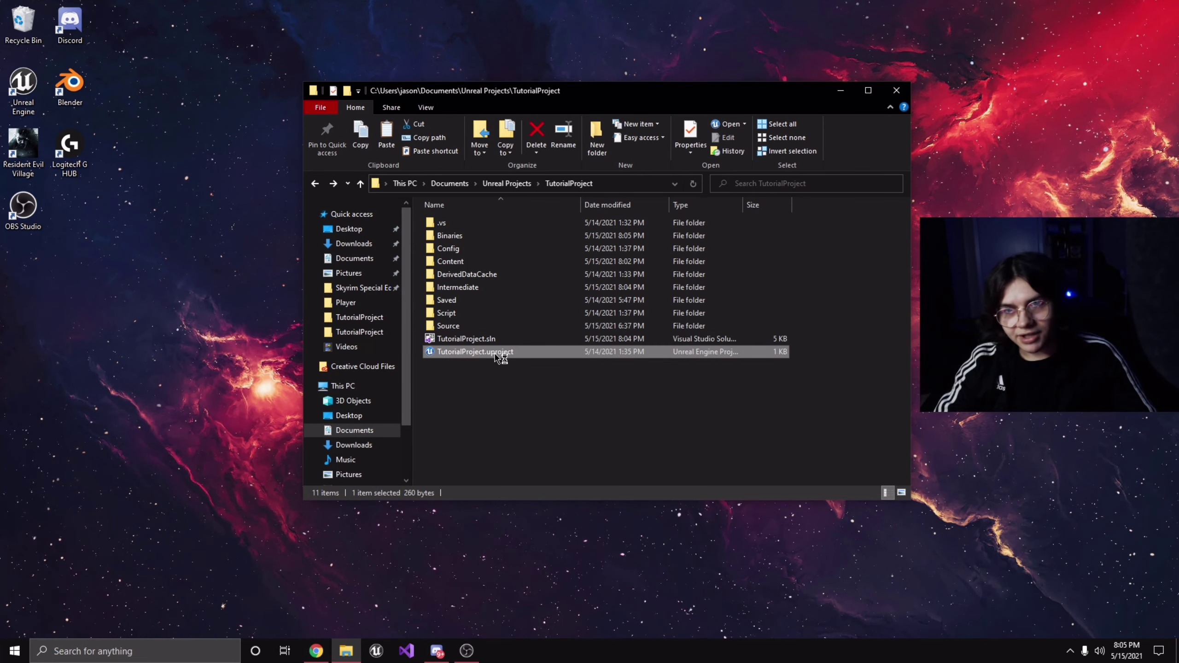
{"action": "left_click_drag", "start_coordinate": [623, 94], "coordinate": [649, 162]}
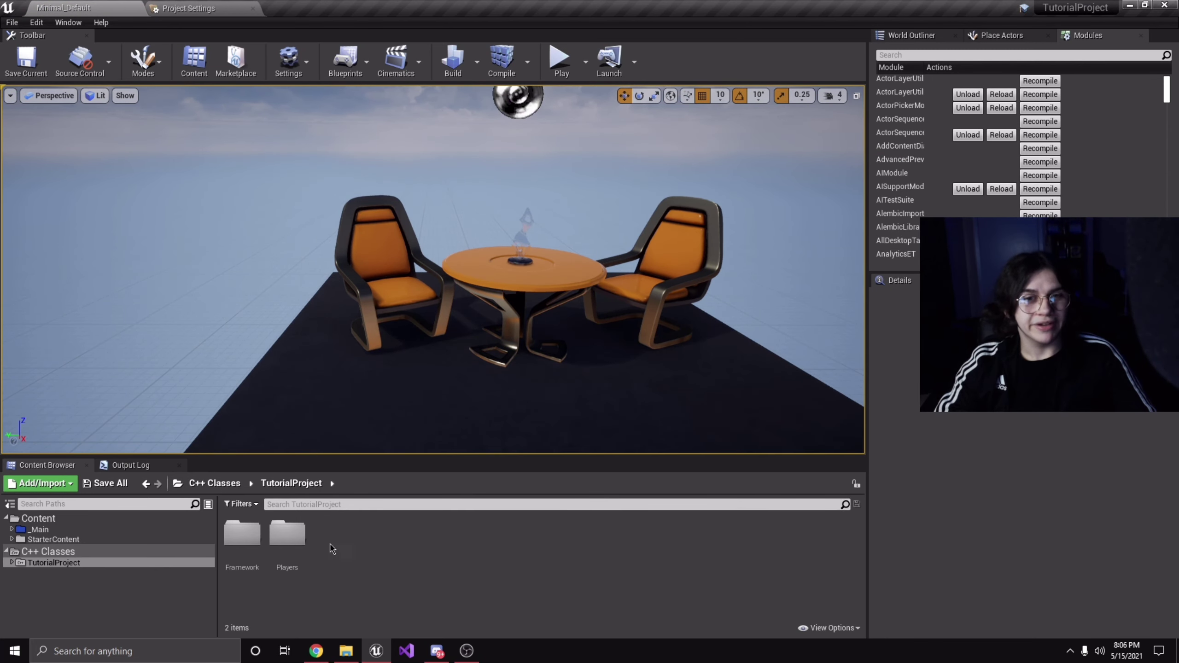
{"action": "double_click", "coordinate": [288, 539]}
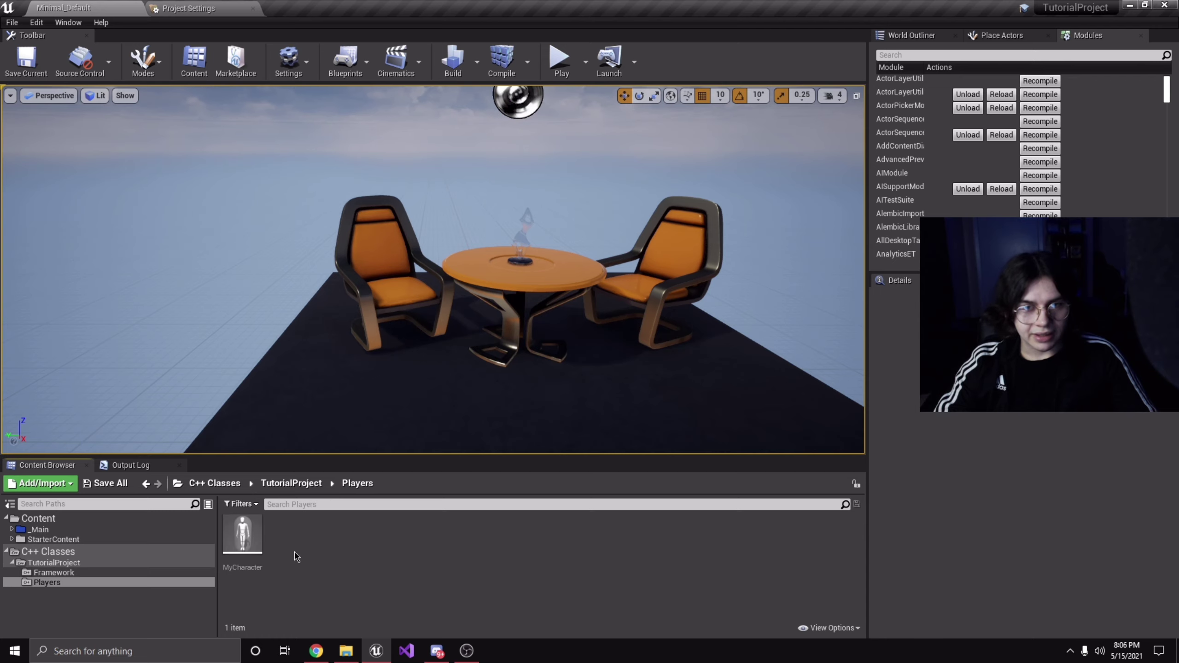
{"action": "left_click", "coordinate": [93, 573]}
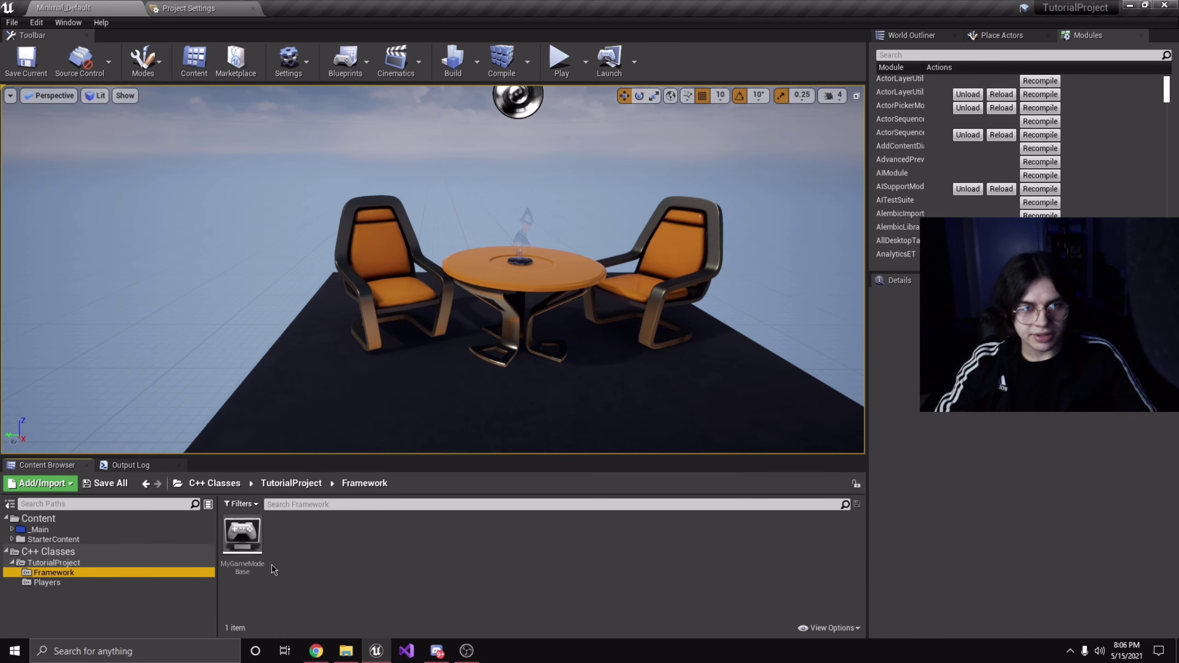
{"action": "left_click", "coordinate": [116, 583]}
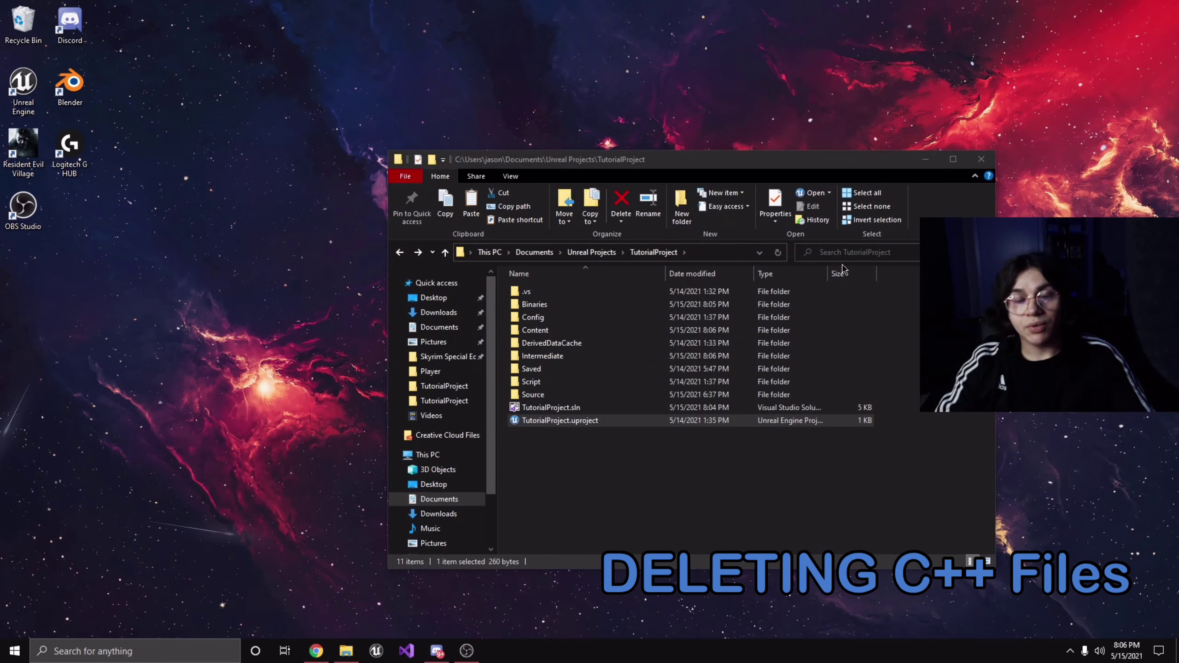
Delete MyGameModeBase.cpp and MyGameModeBase.h from the Source\TutorialProject\Framework folder.
{"action": "left_click", "coordinate": [750, 422]}
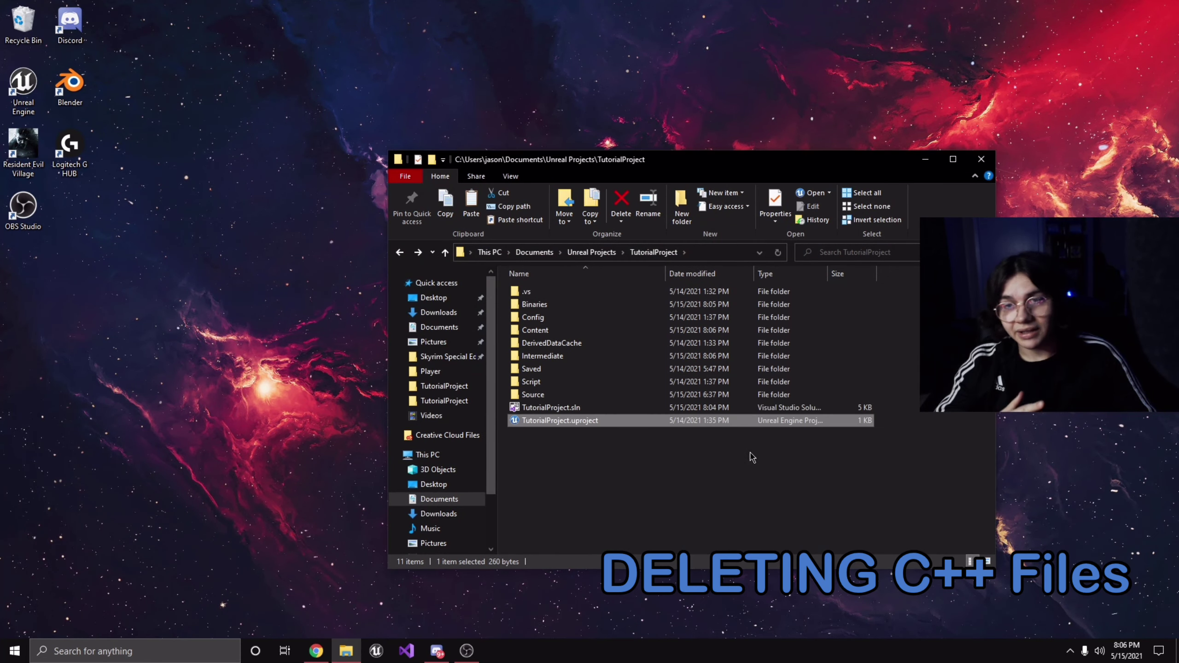
{"action": "left_click", "coordinate": [745, 451]}
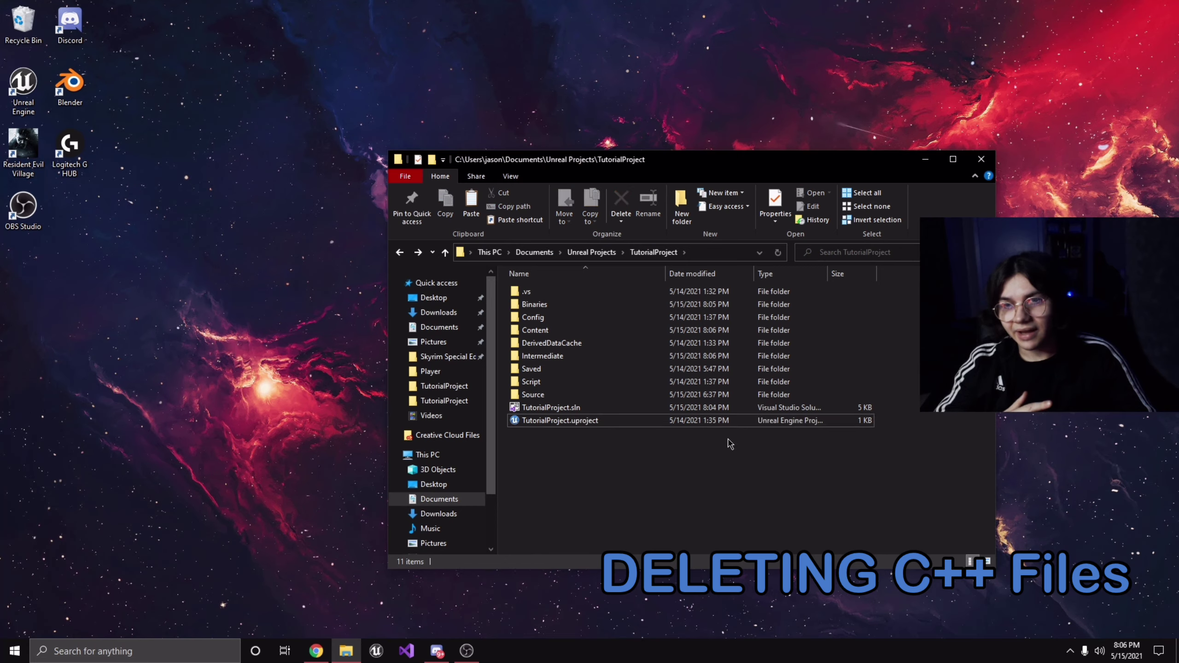
{"action": "double_click", "coordinate": [639, 398]}
{"action": "double_click", "coordinate": [578, 318]}
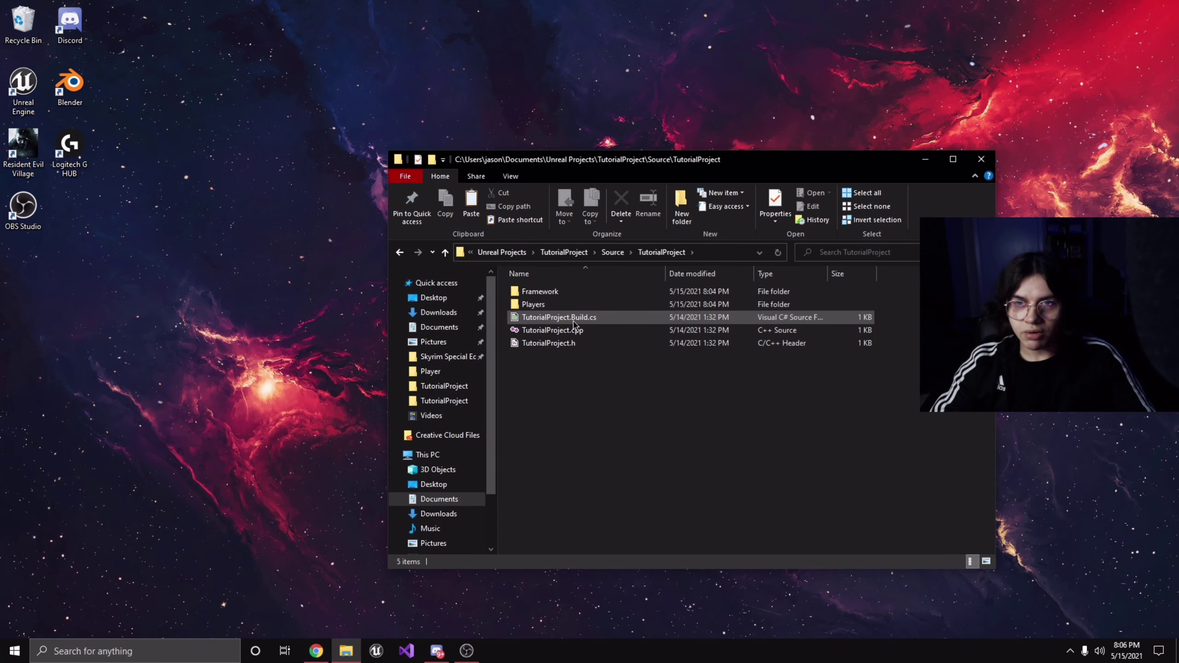
{"action": "double_click", "coordinate": [546, 293]}
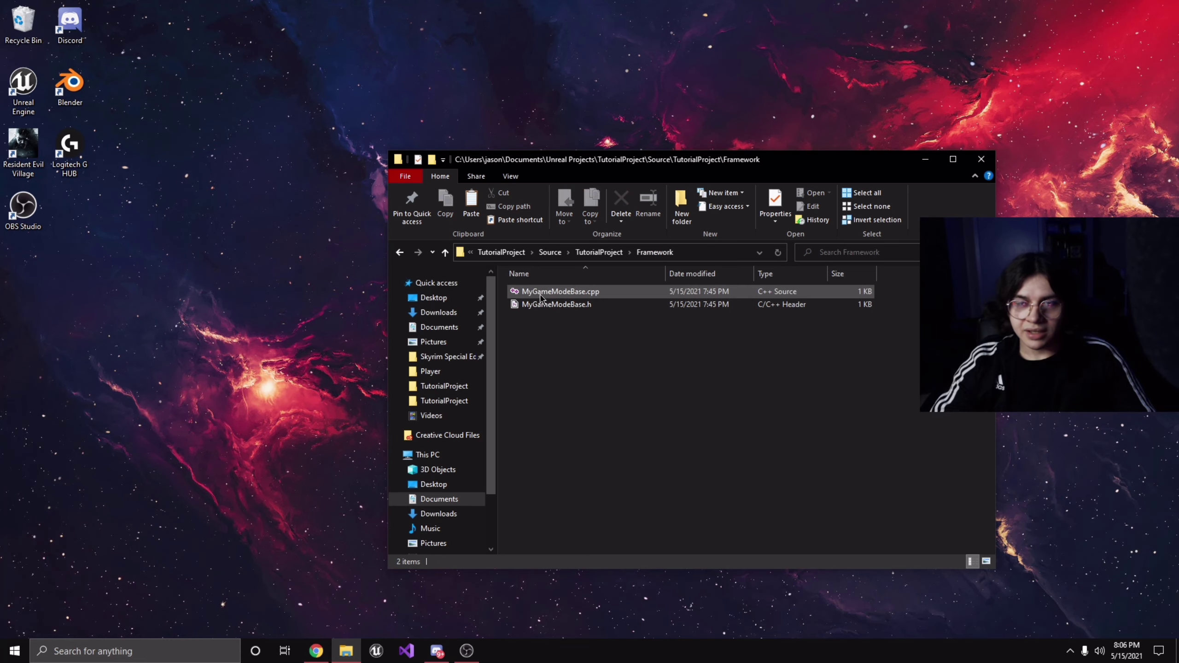
{"action": "left_click", "coordinate": [573, 307]}
{"action": "key", "text": "ctrl+a"}
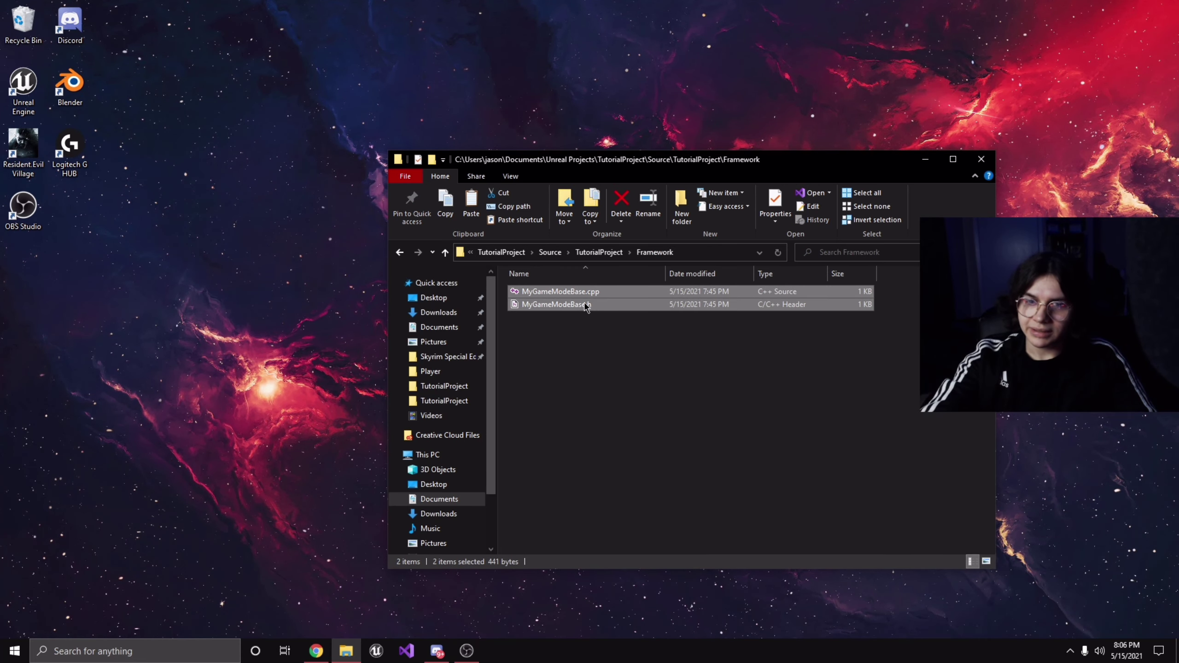
{"action": "key", "text": "Delete"}
Return to the project's root directory and delete TutorialProject.sln, the Intermediate folder and the Binaries folder.
{"action": "left_click", "coordinate": [399, 252]}
{"action": "left_click", "coordinate": [400, 253]}
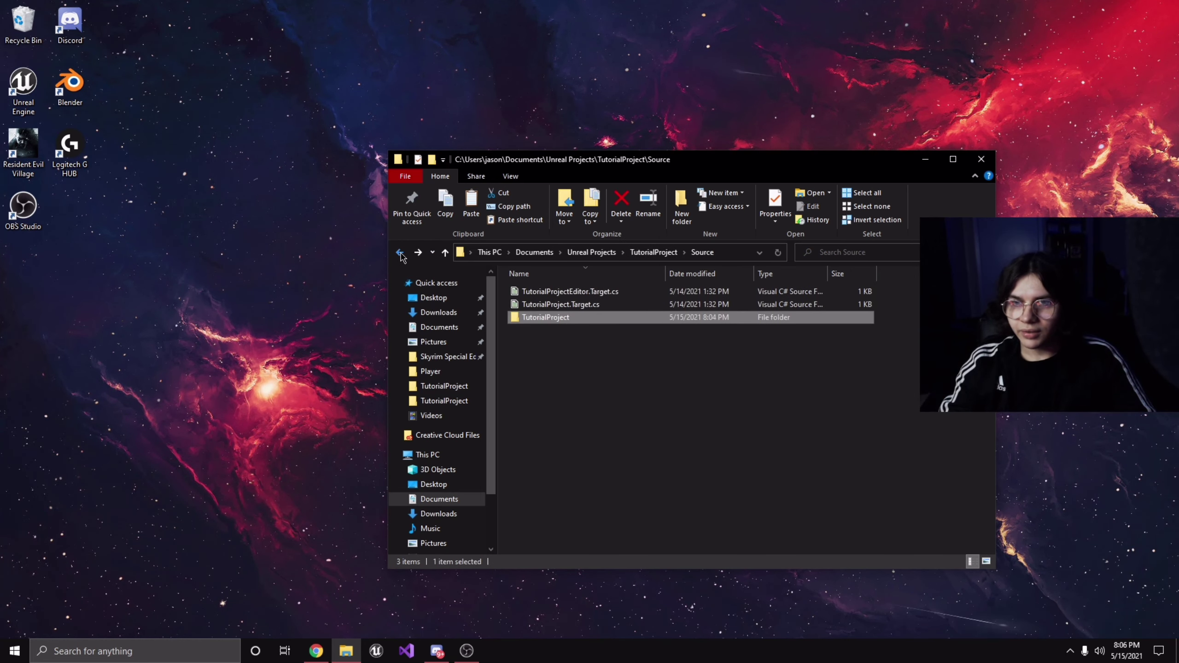
{"action": "left_click", "coordinate": [400, 254]}
{"action": "left_click", "coordinate": [608, 408]}
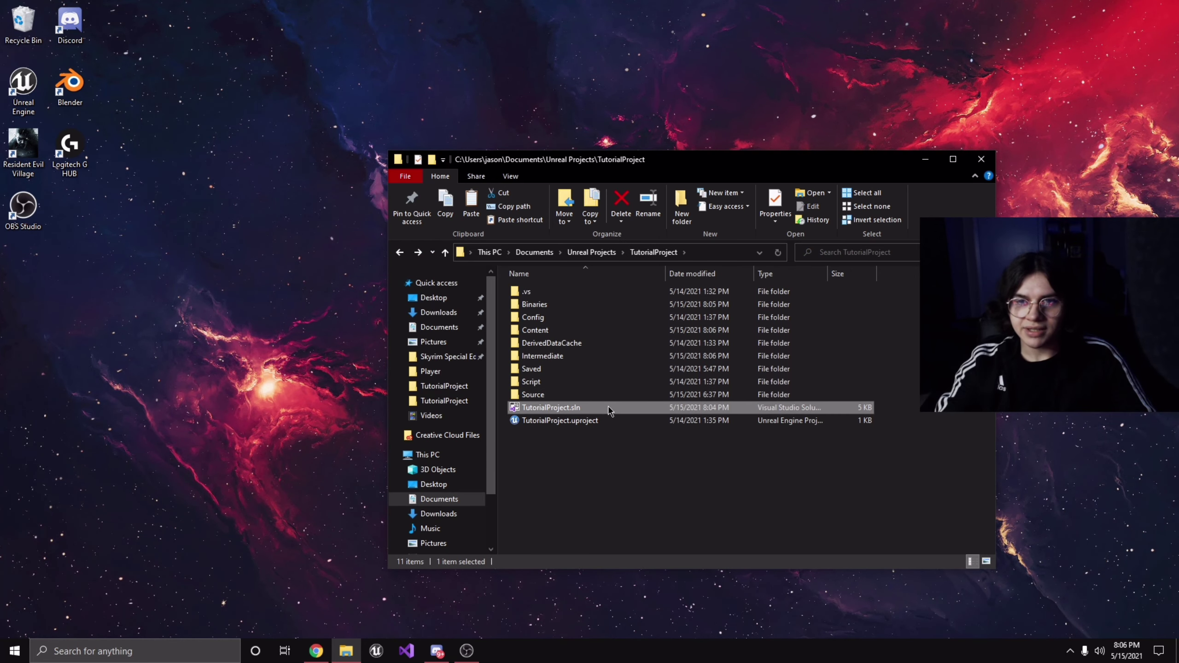
{"action": "key", "text": "Delete"}
{"action": "left_click", "coordinate": [580, 355]}
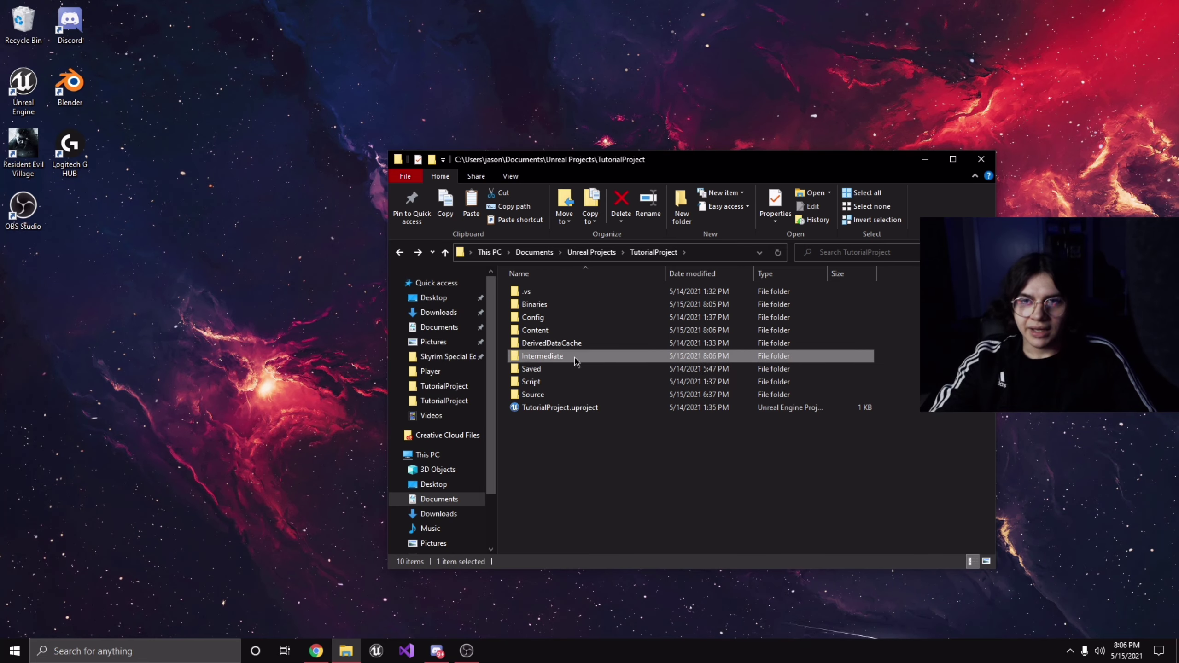
{"action": "key", "text": "Delete"}
{"action": "left_click", "coordinate": [566, 305]}
{"action": "key", "text": "Delete"}
Generate Visual Studio project files from TutorialProject.uproject and open the regenerated TutorialProject.sln in Visual Studio.
{"action": "left_click", "coordinate": [567, 386]}
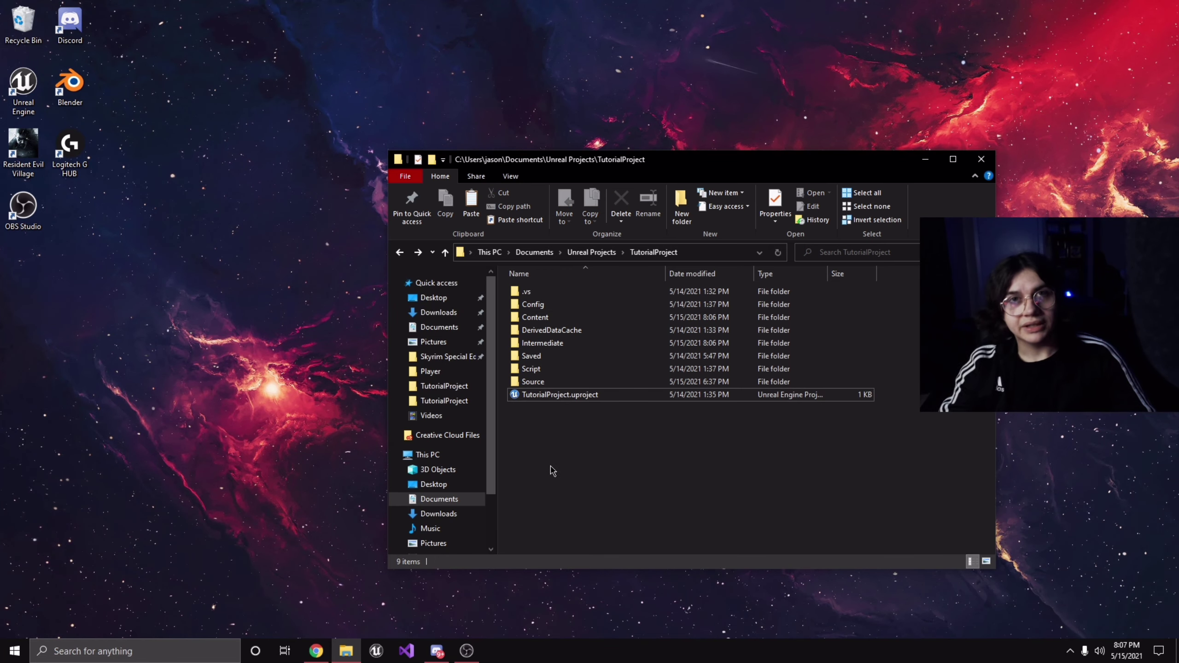
{"action": "left_click", "coordinate": [572, 395]}
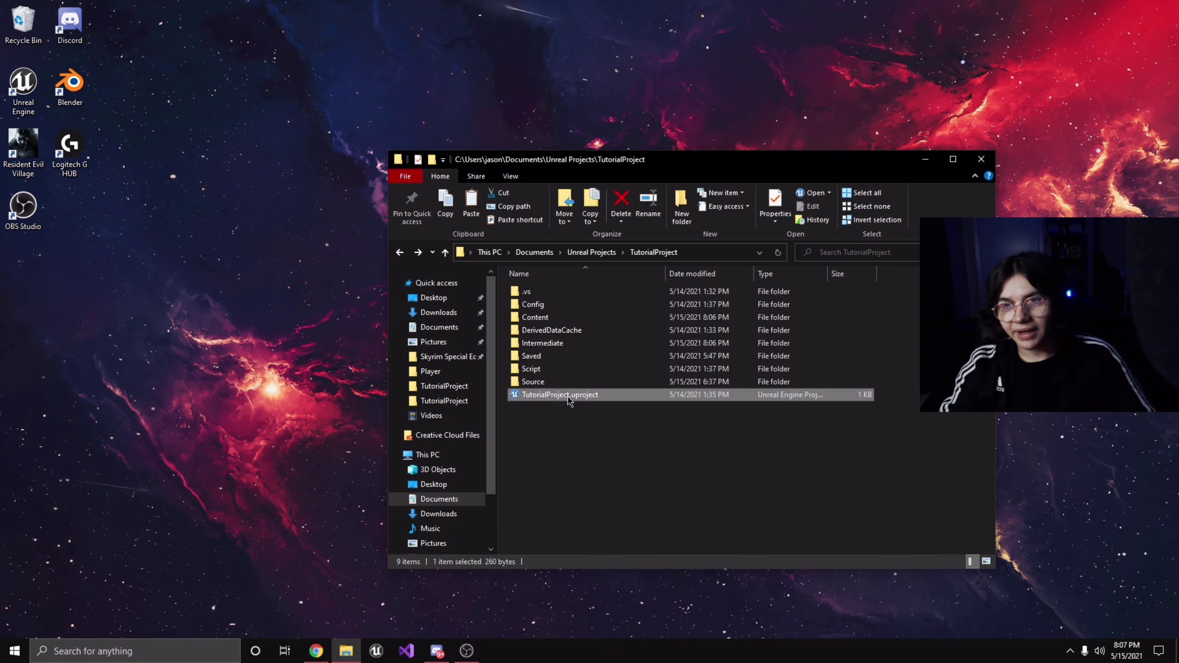
{"action": "right_click", "coordinate": [569, 395]}
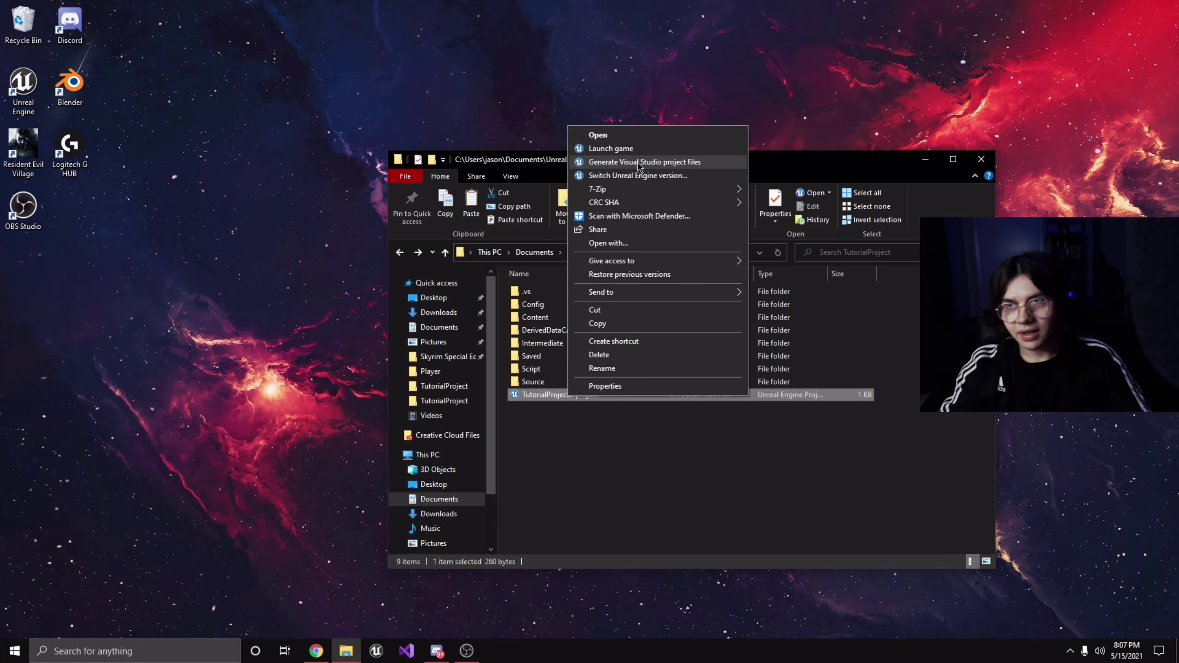
{"action": "left_click", "coordinate": [596, 162]}
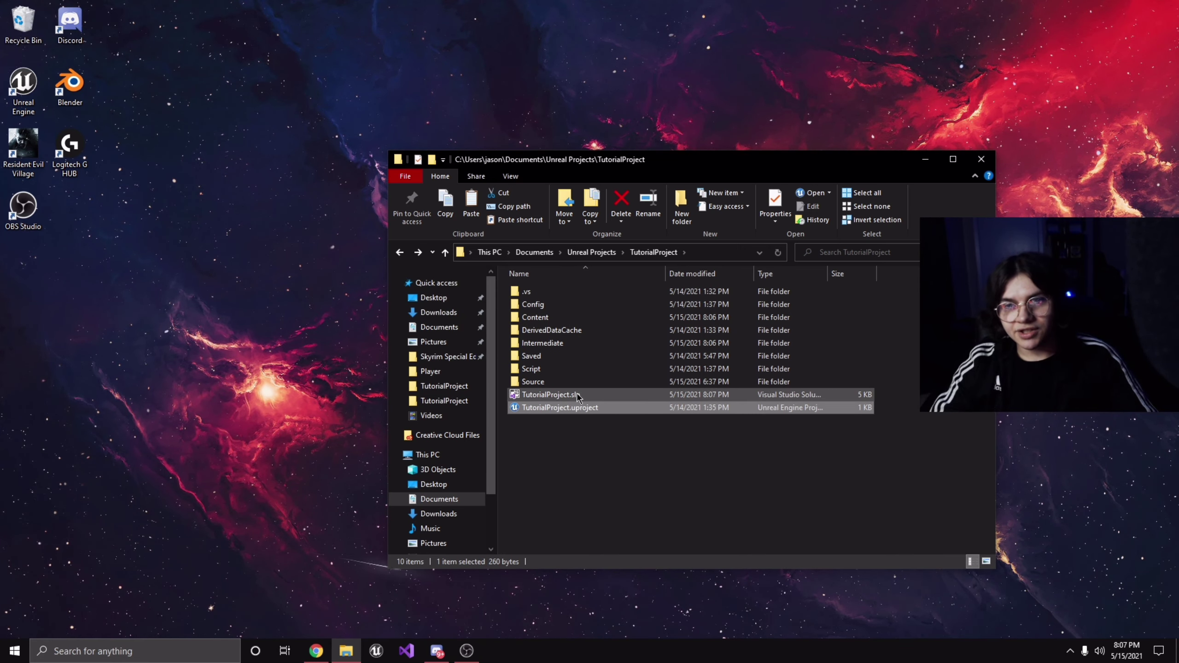
{"action": "double_click", "coordinate": [557, 394]}
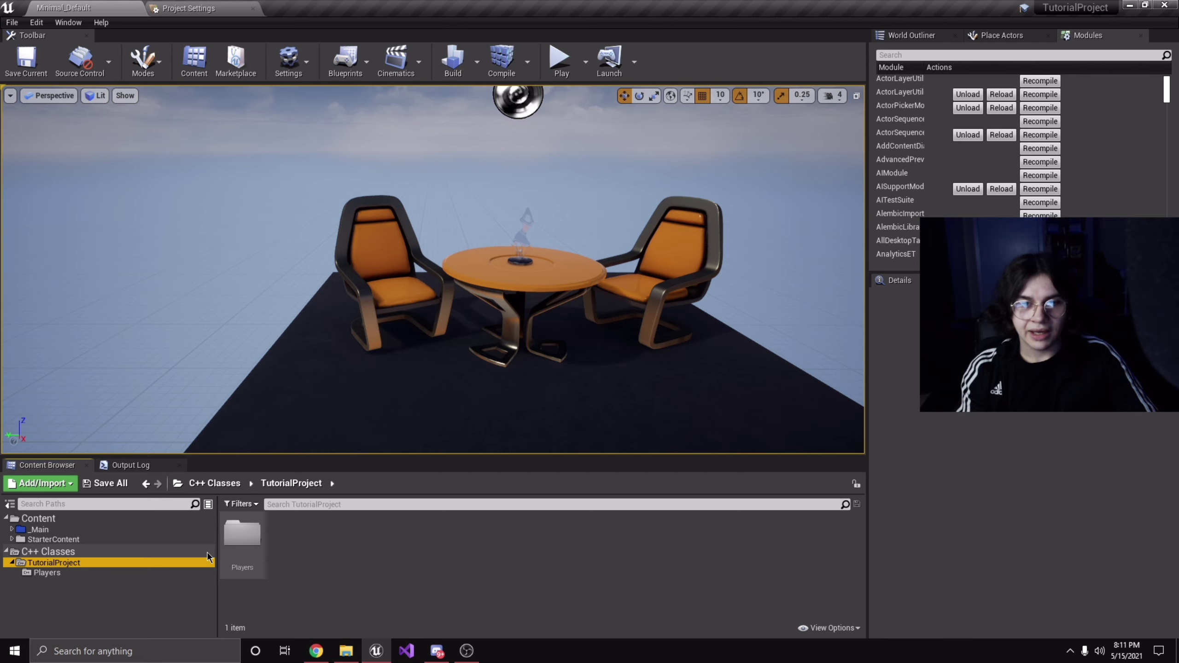
Check the TutorialProject C++ class folders in Unreal Editor, inspect Source\TutorialProject\Framework in File Explorer, and close the File Explorer window.
{"action": "left_click", "coordinate": [132, 572]}
{"action": "left_click", "coordinate": [129, 563]}
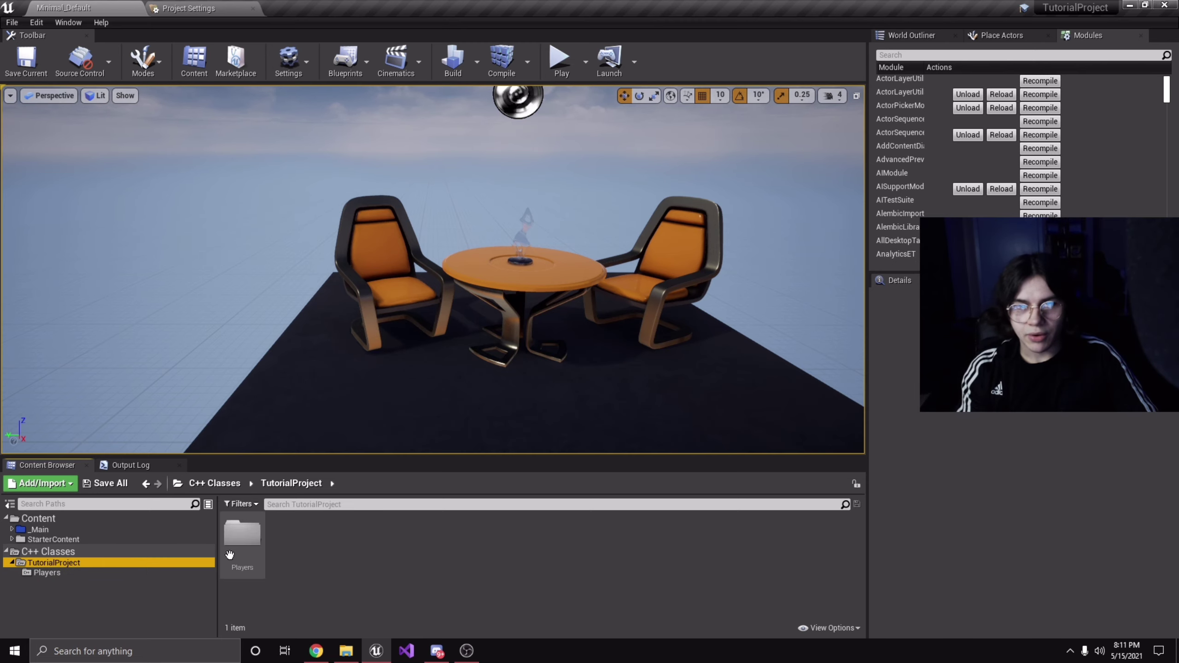
{"action": "left_click", "coordinate": [347, 651]}
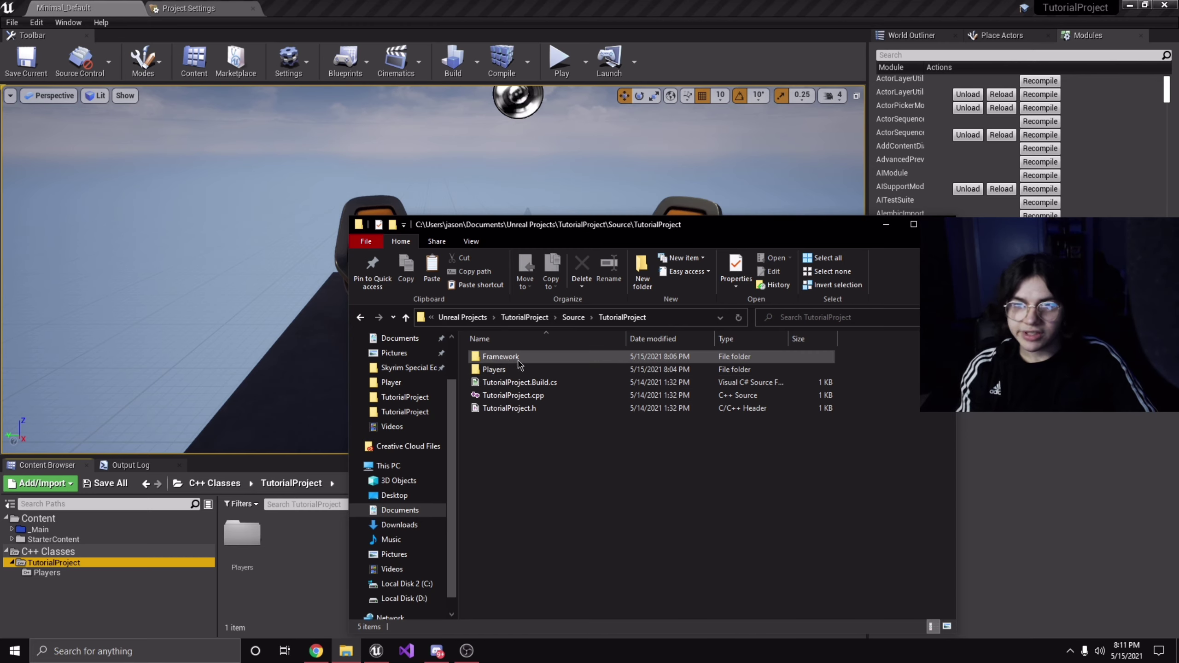
{"action": "double_click", "coordinate": [566, 361]}
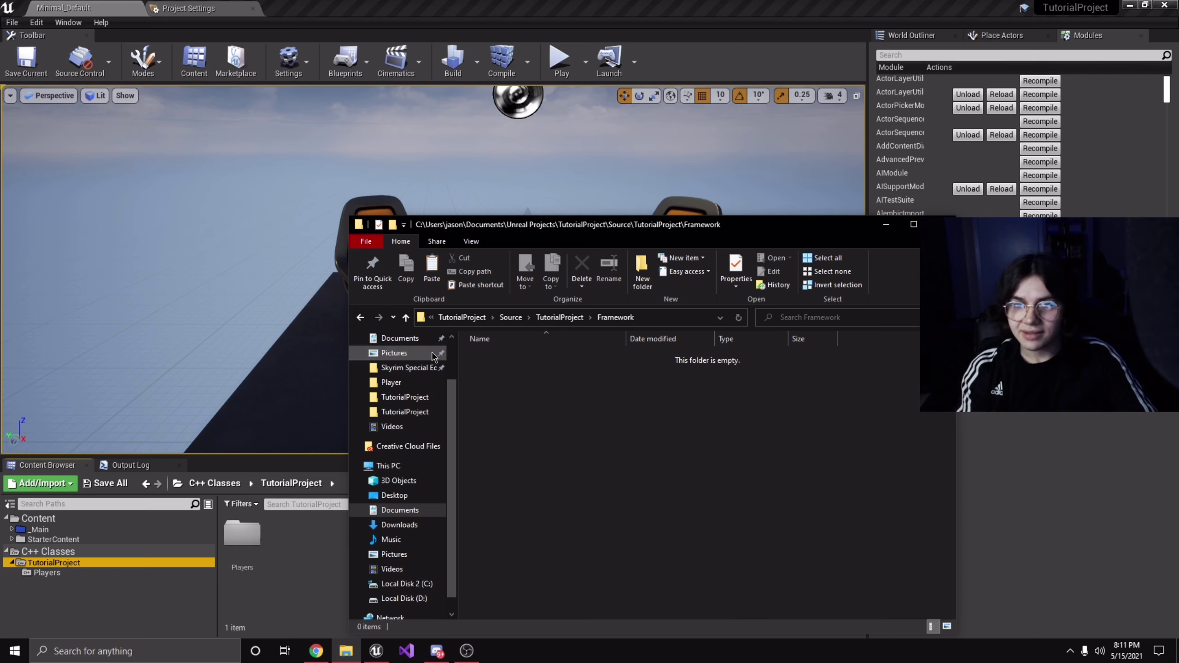
{"action": "left_click", "coordinate": [361, 318]}
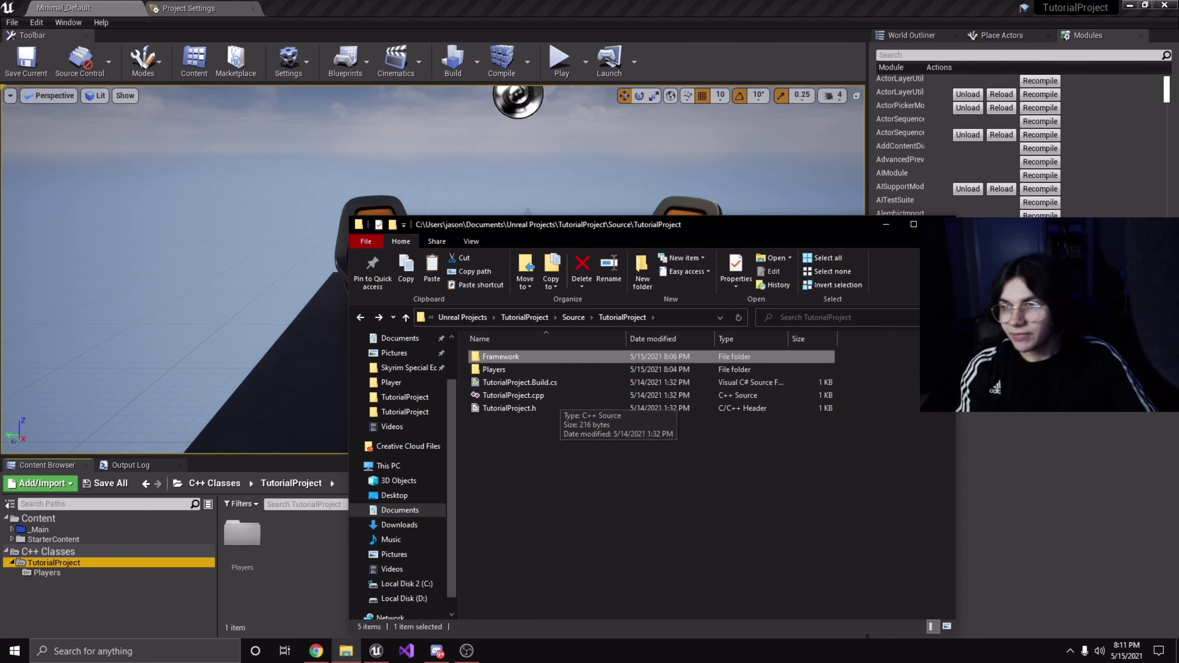
{"action": "left_click", "coordinate": [942, 225]}
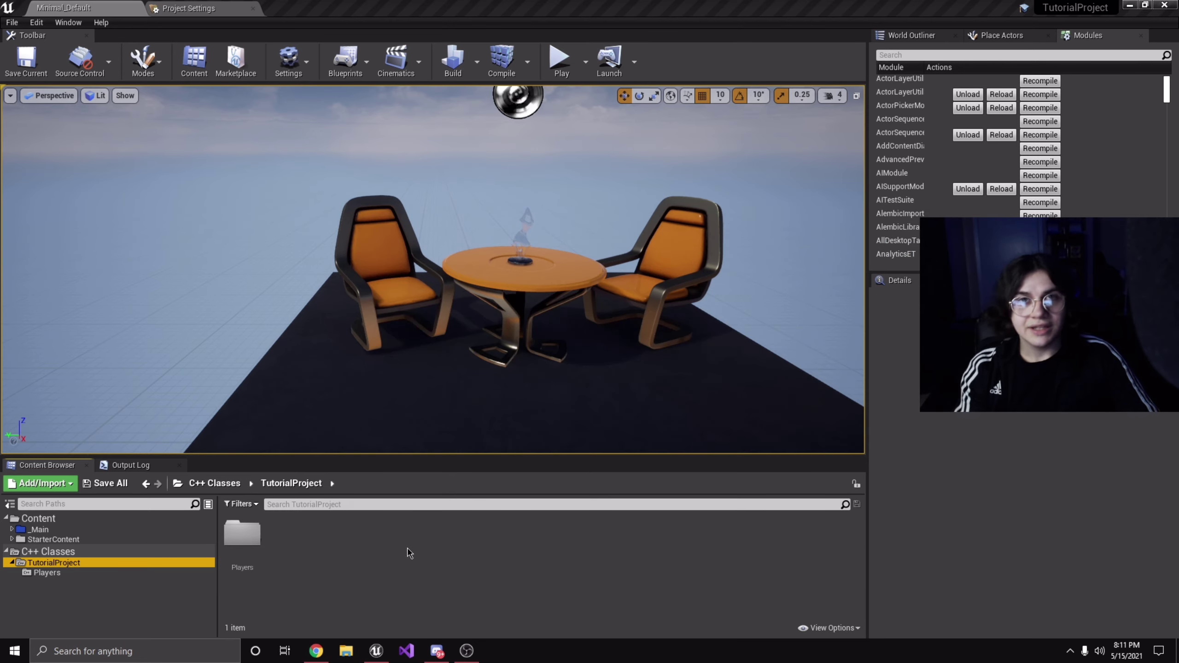